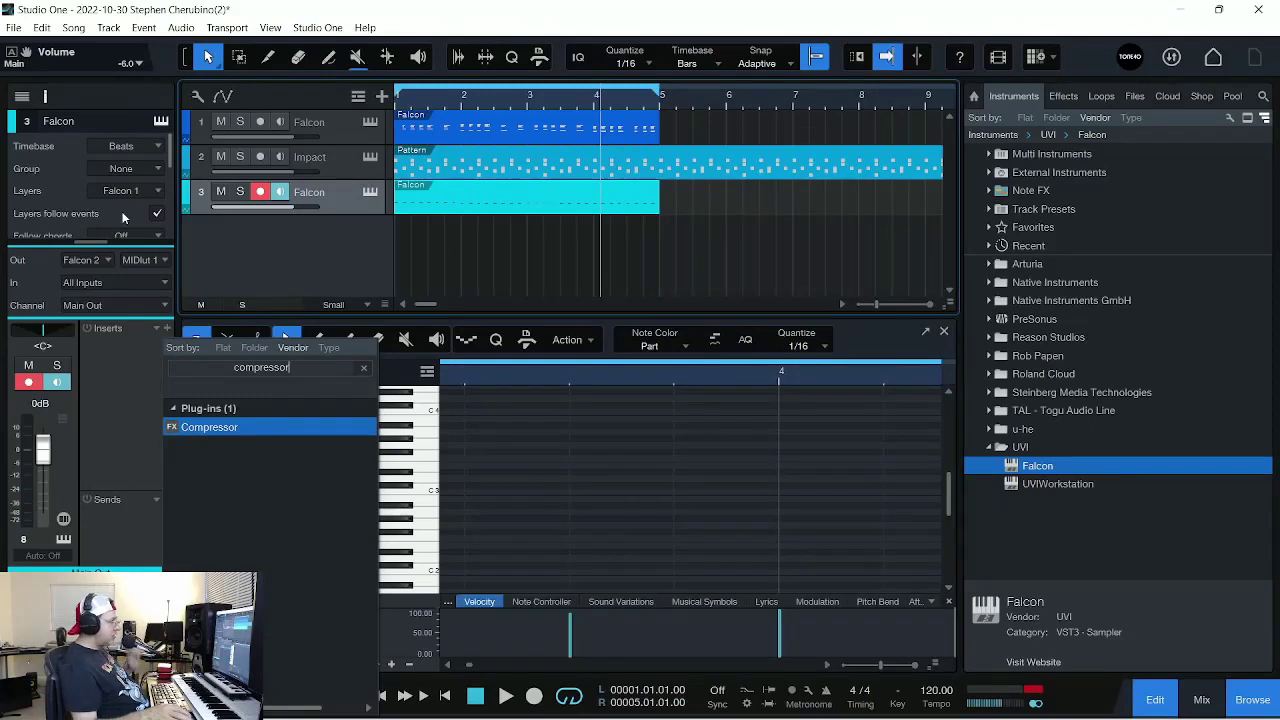
Step: Dismiss the compressor plug-in search and play the song with the arrangement zoomed out
key("Escape")
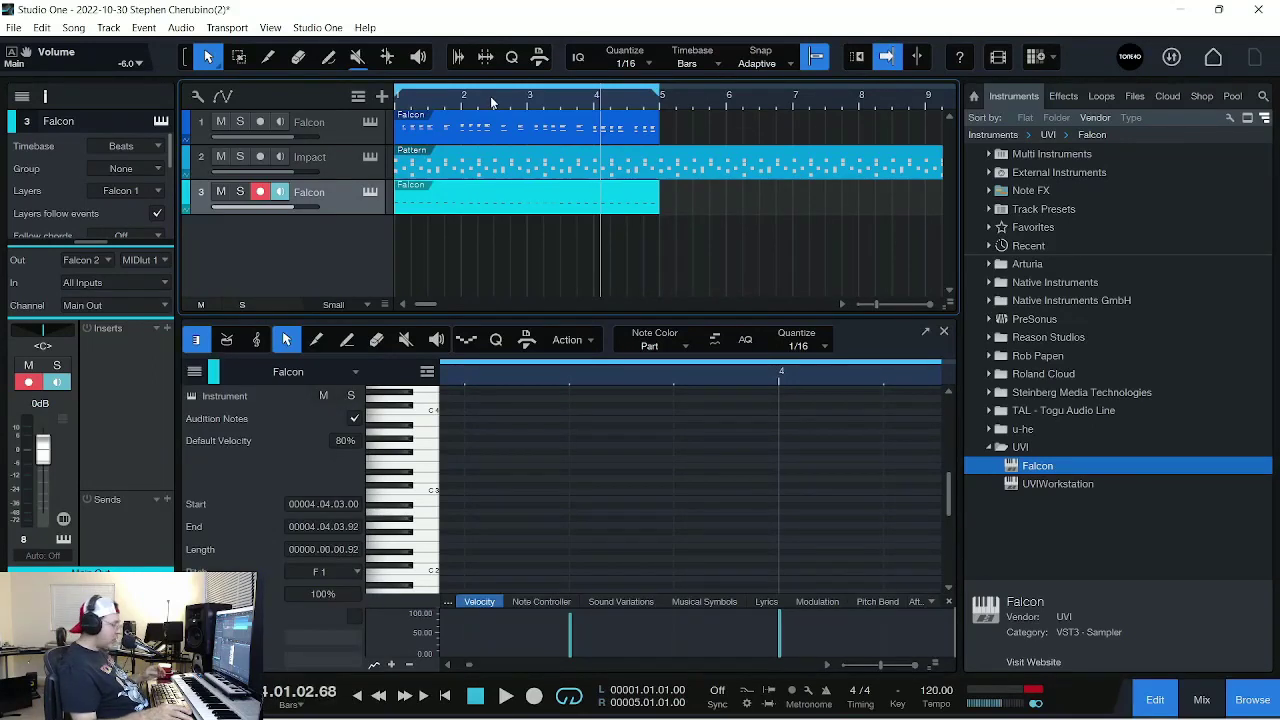
key("space")
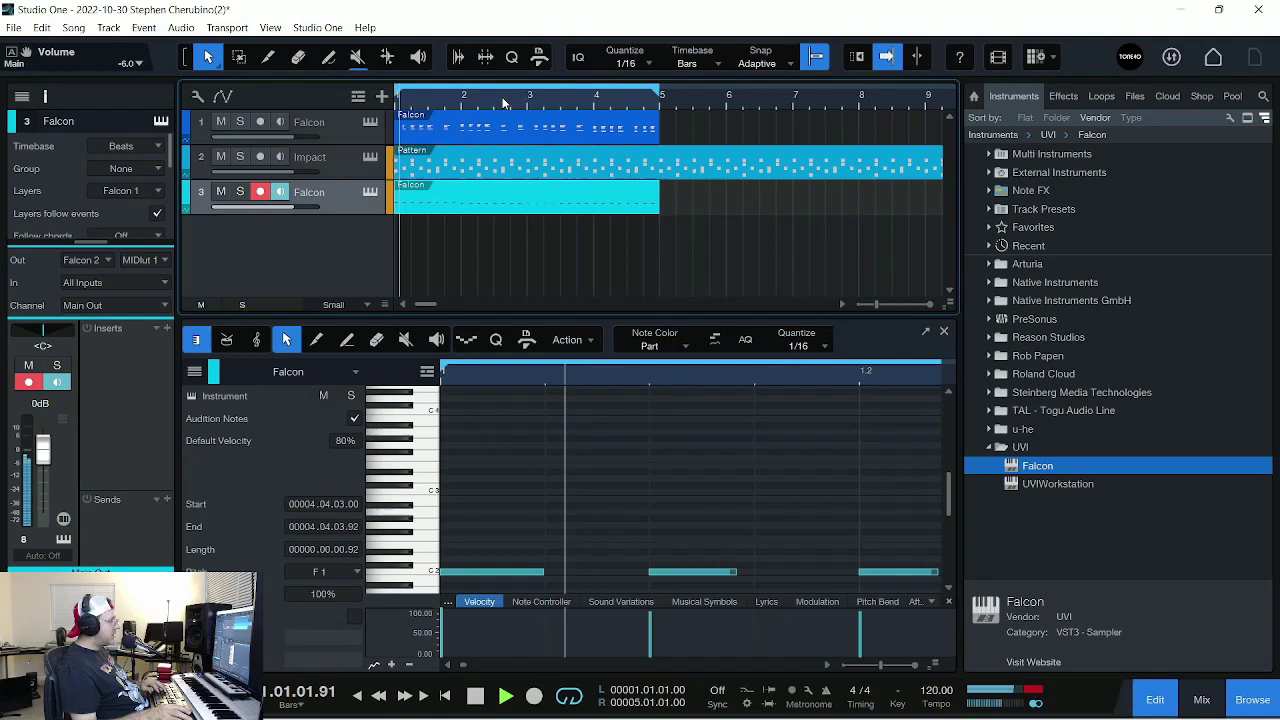
key("w")
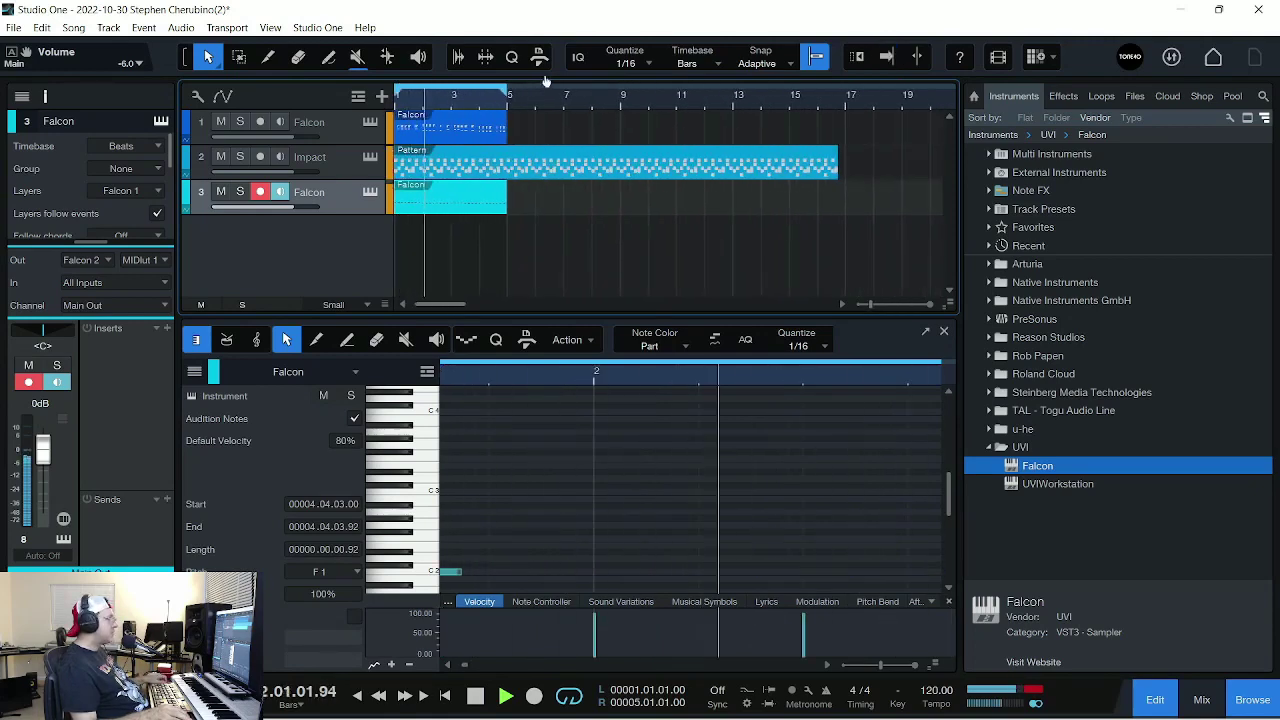
Step: Split the Impact pattern at bar 5, delete the later piece, and enable follow playback
key("3")
left_click(512, 168)
key("1")
left_click(600, 163)
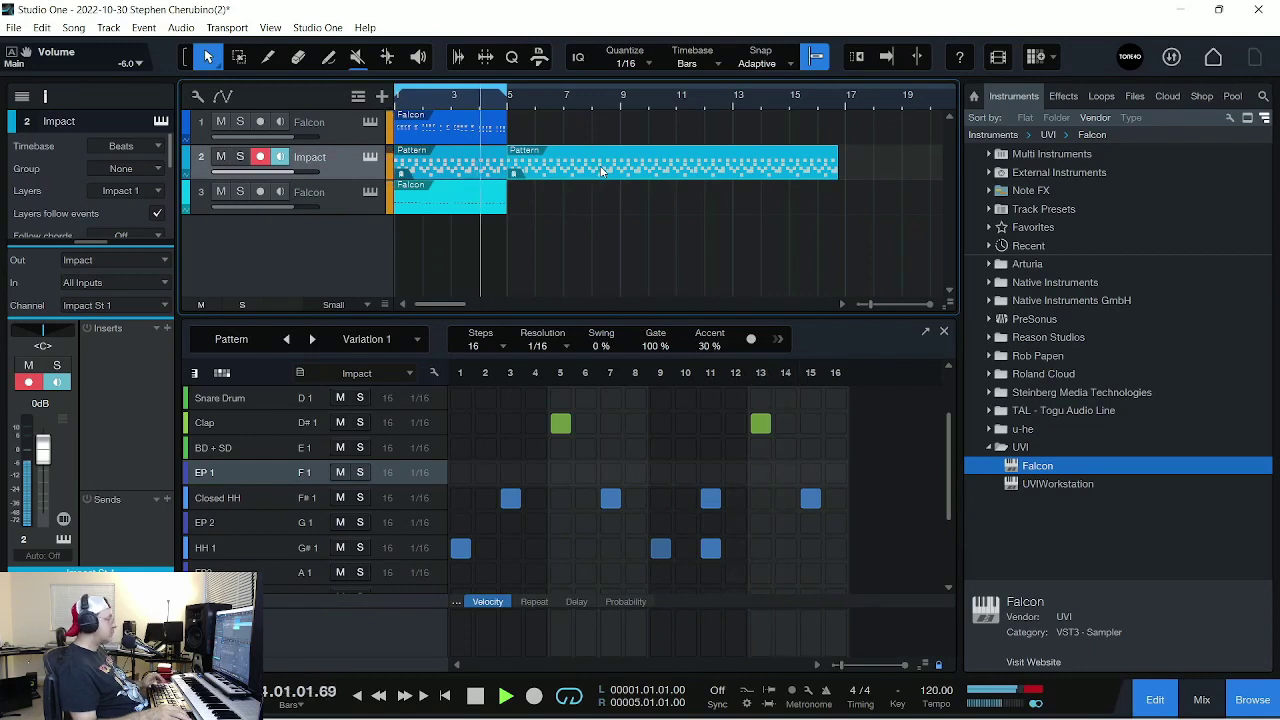
key("Delete")
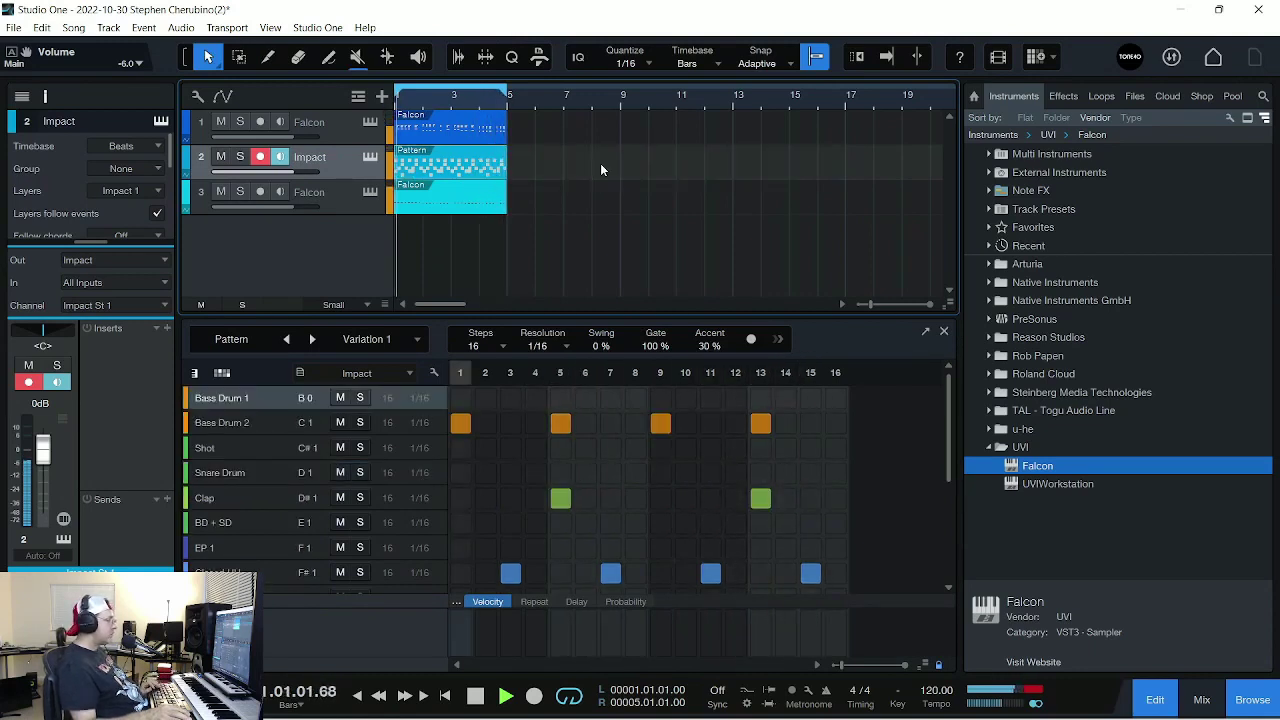
key("f")
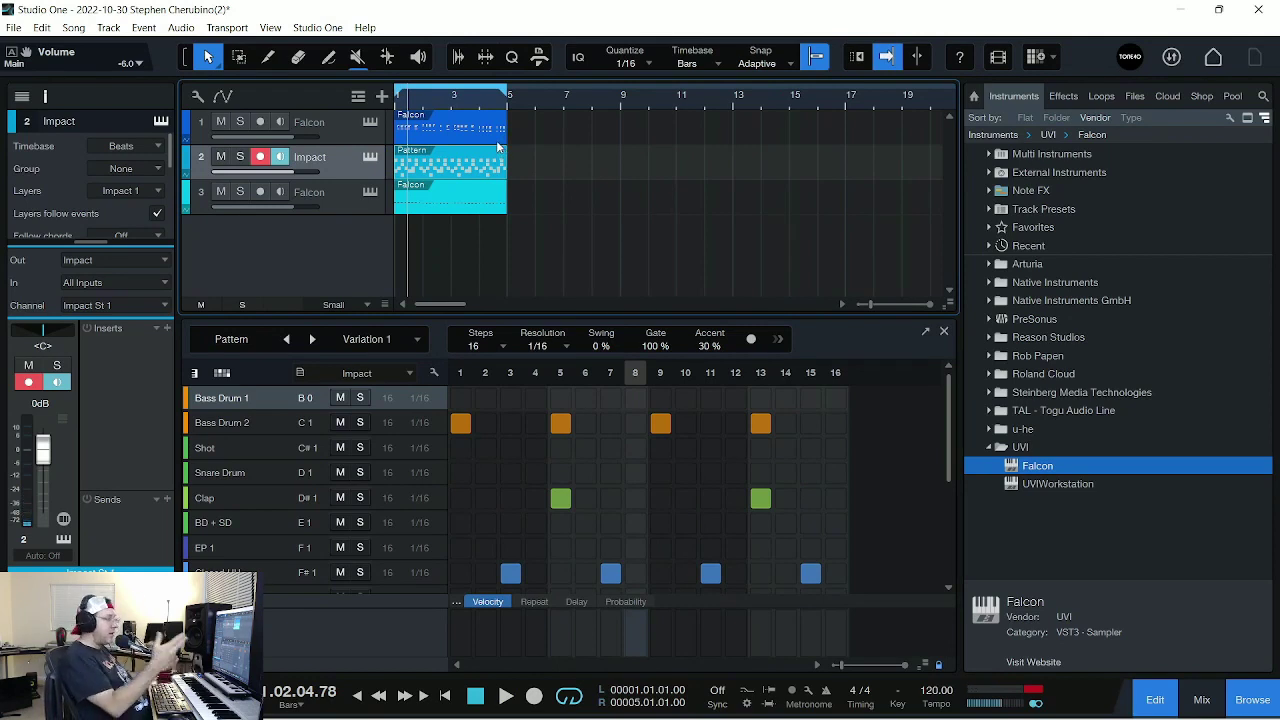
Step: Solo the Impact drum track and the lower Falcon track, then resume playback
left_click(240, 122)
left_click(240, 122)
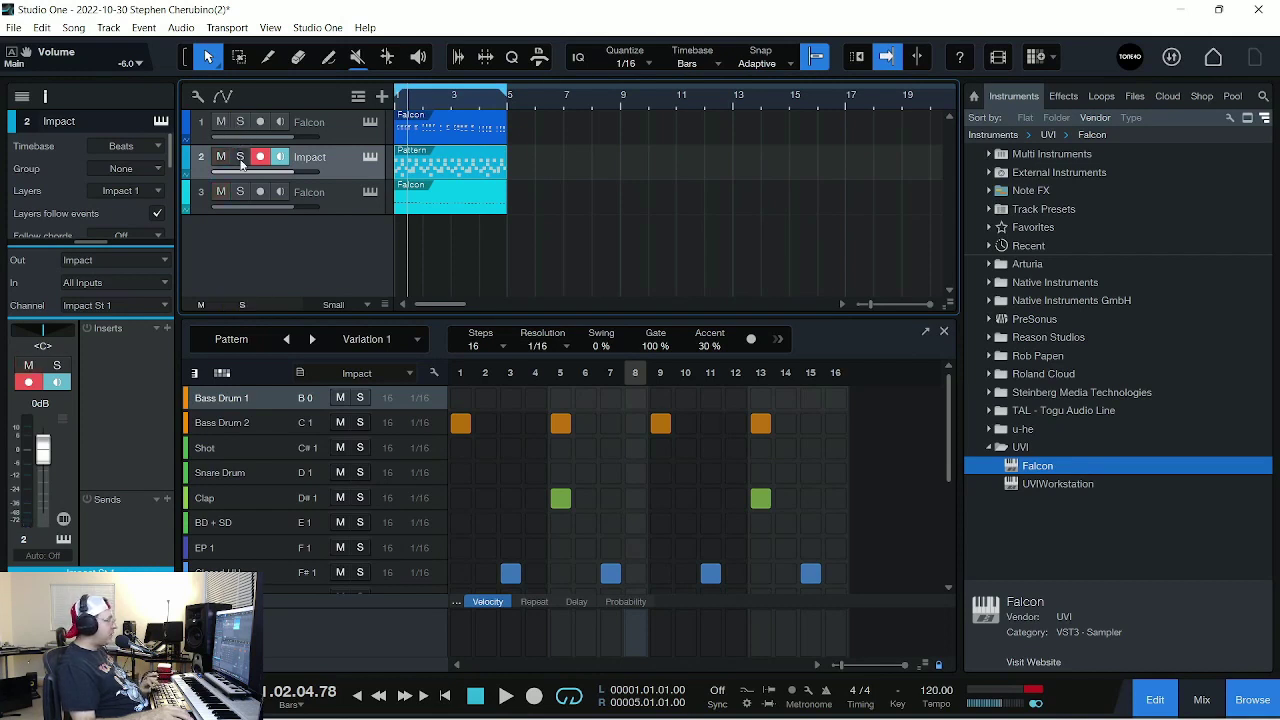
left_click(240, 157)
left_click(241, 192)
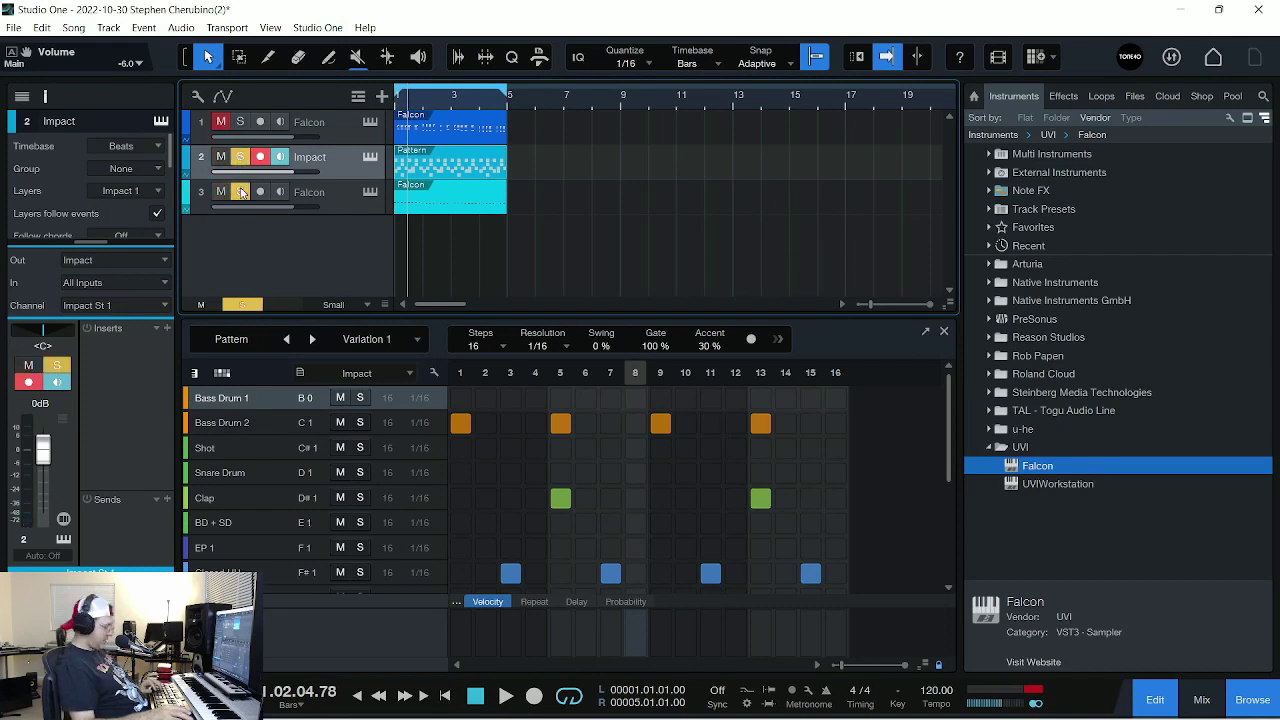
key("space")
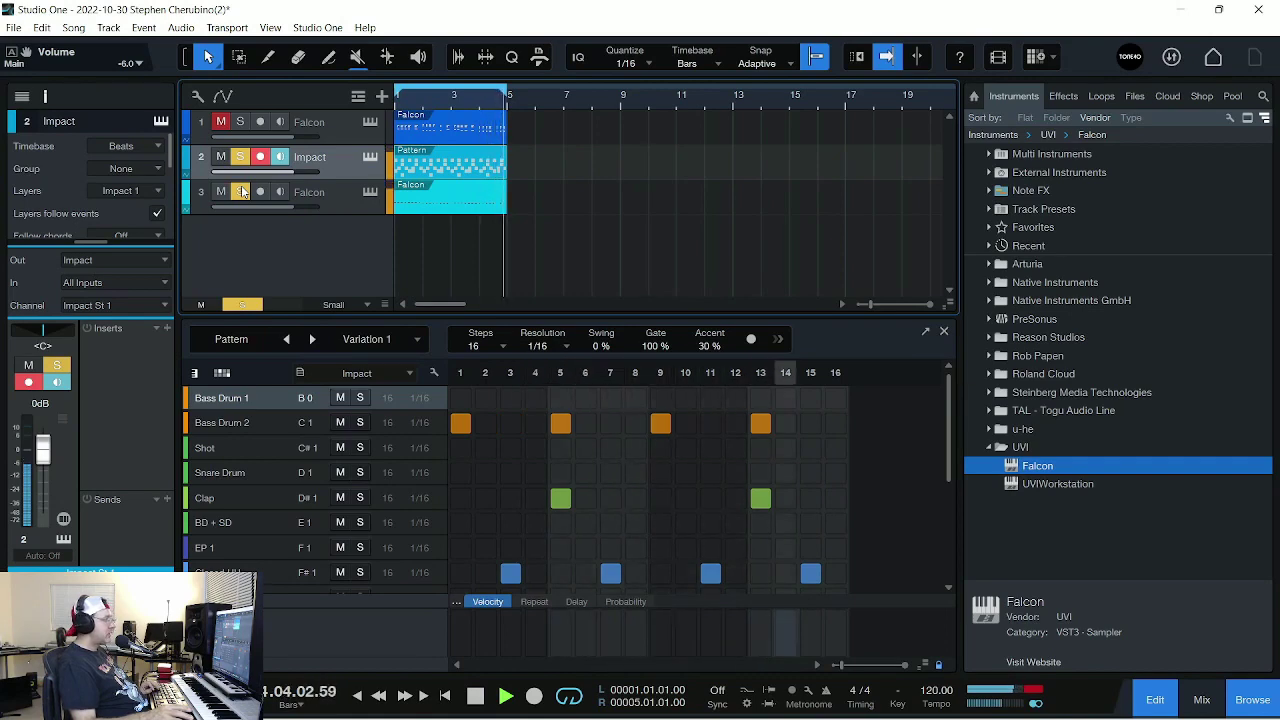
Step: Stop the transport with Space
key("space")
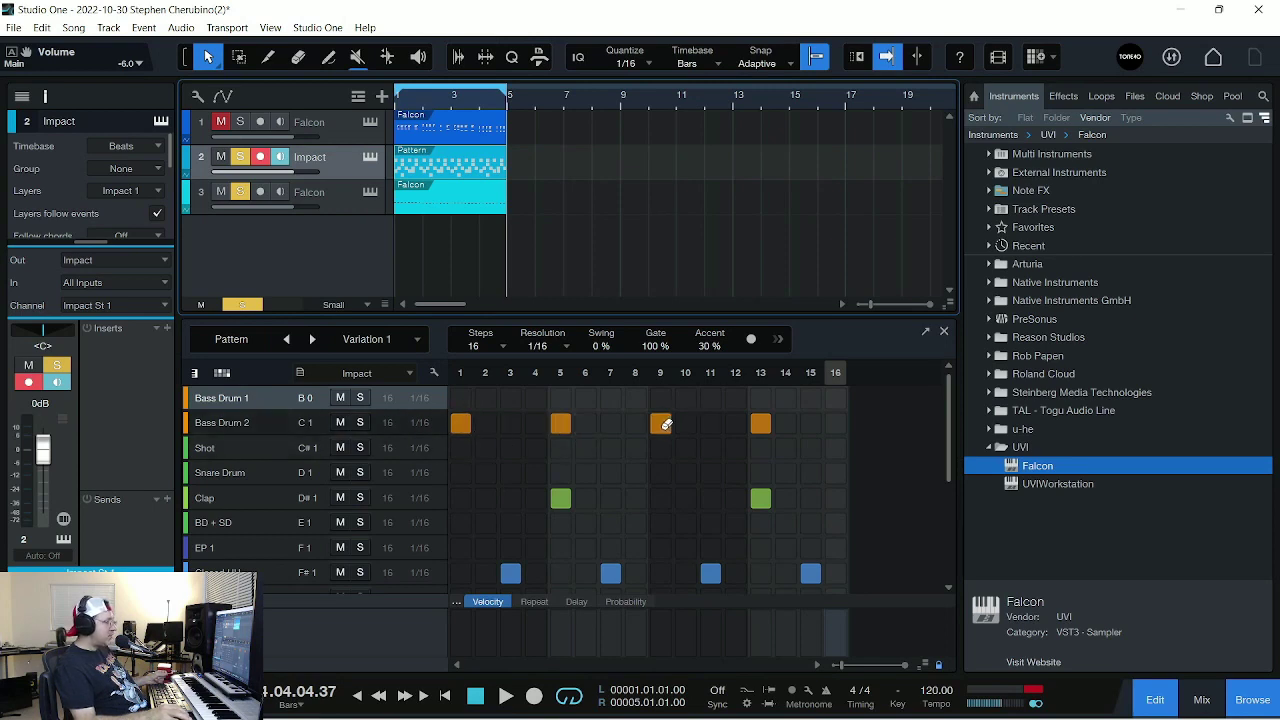
Step: Open the lower Falcon part in the piano roll, solo only that track, and zoom to bars 1–5
left_click(446, 192)
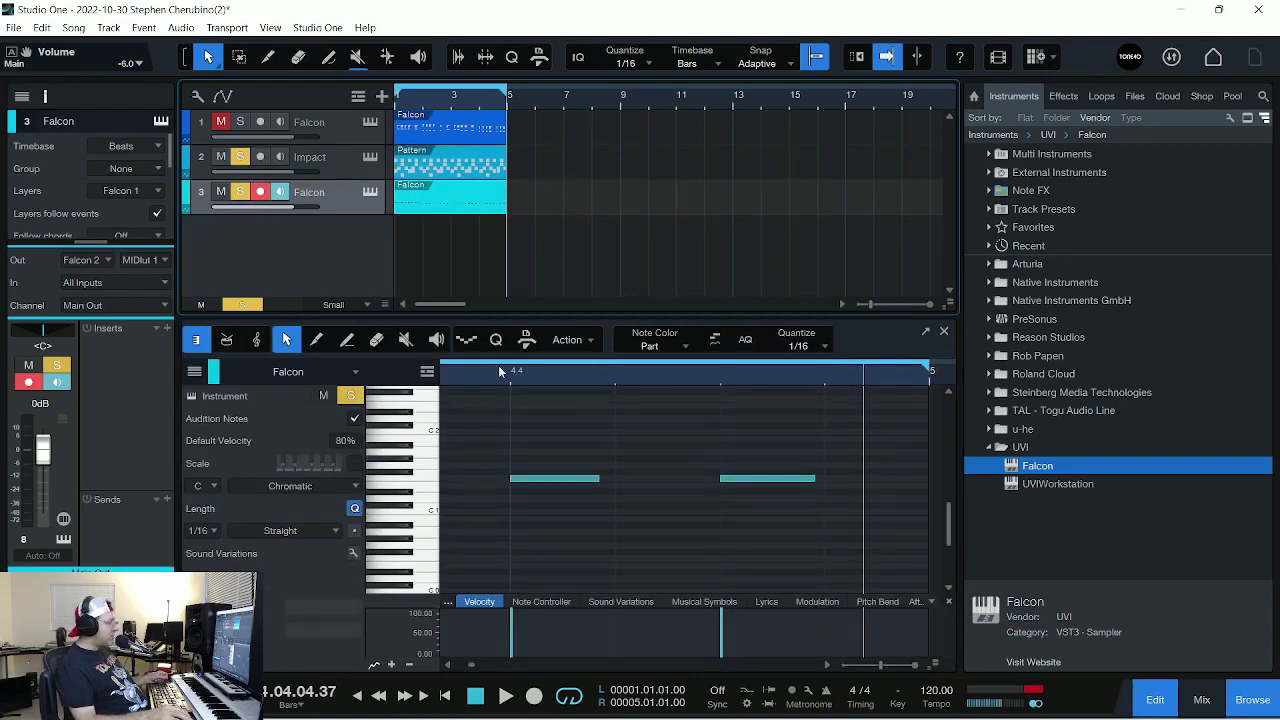
mouse_move(535, 374)
left_mouse_down()
mouse_move(558, 375)
mouse_move(480, 357)
mouse_move(502, 384)
left_mouse_up()
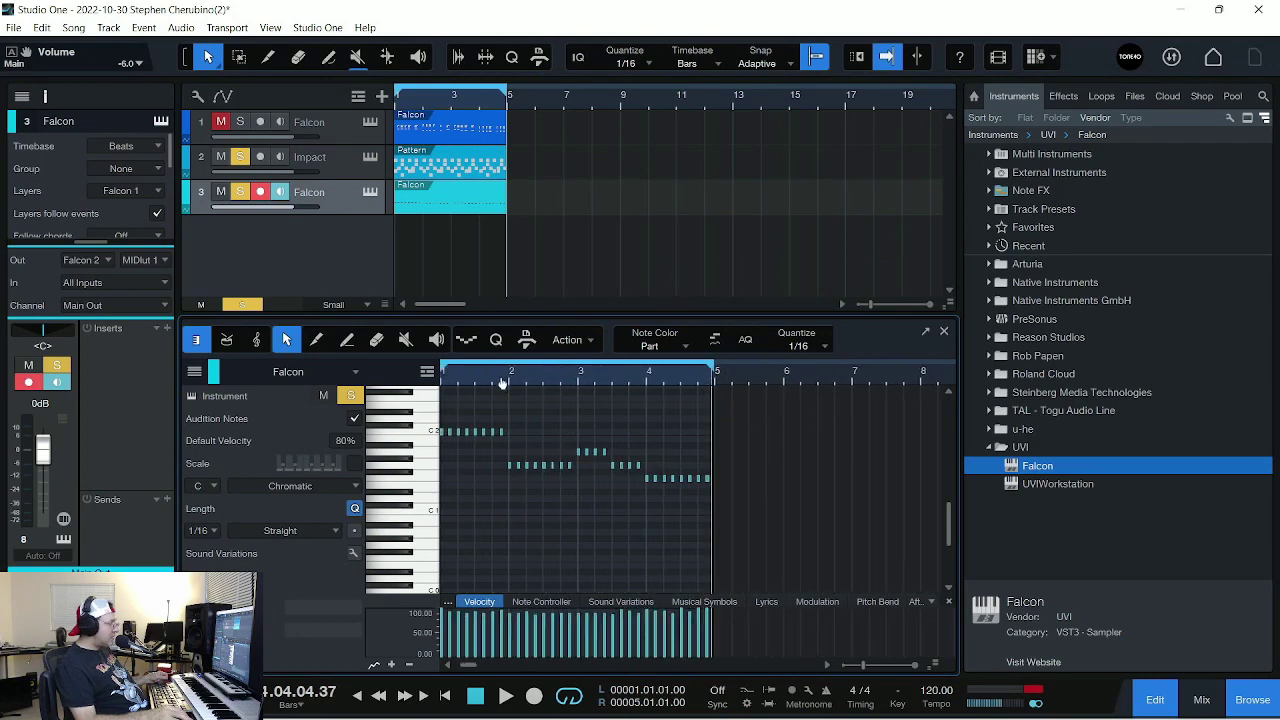
left_click(240, 158)
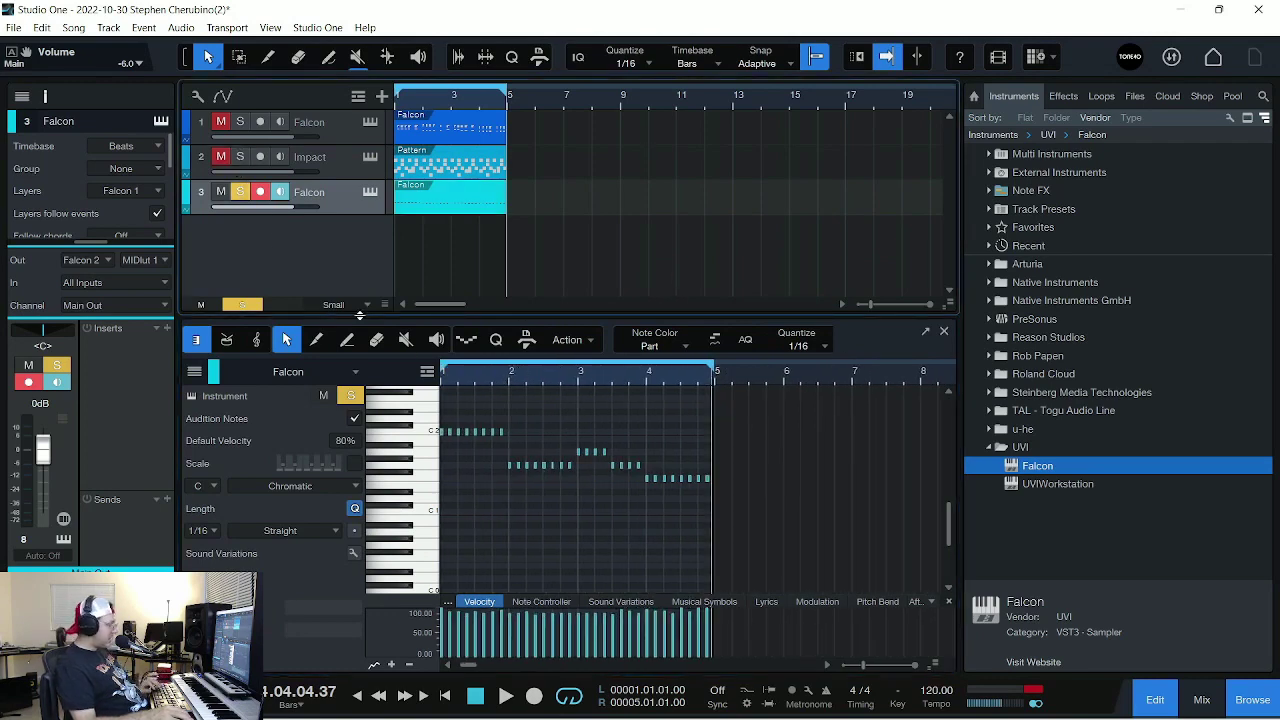
key("space")
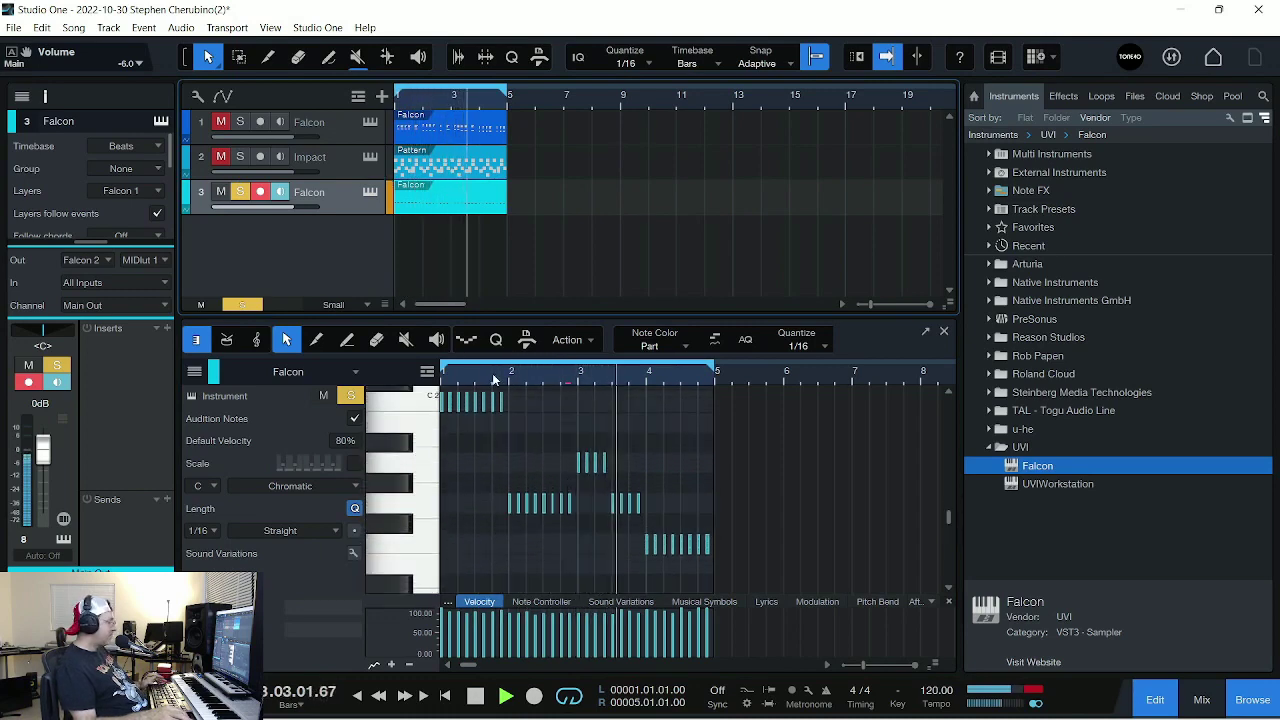
key("shift+f")
key("w")
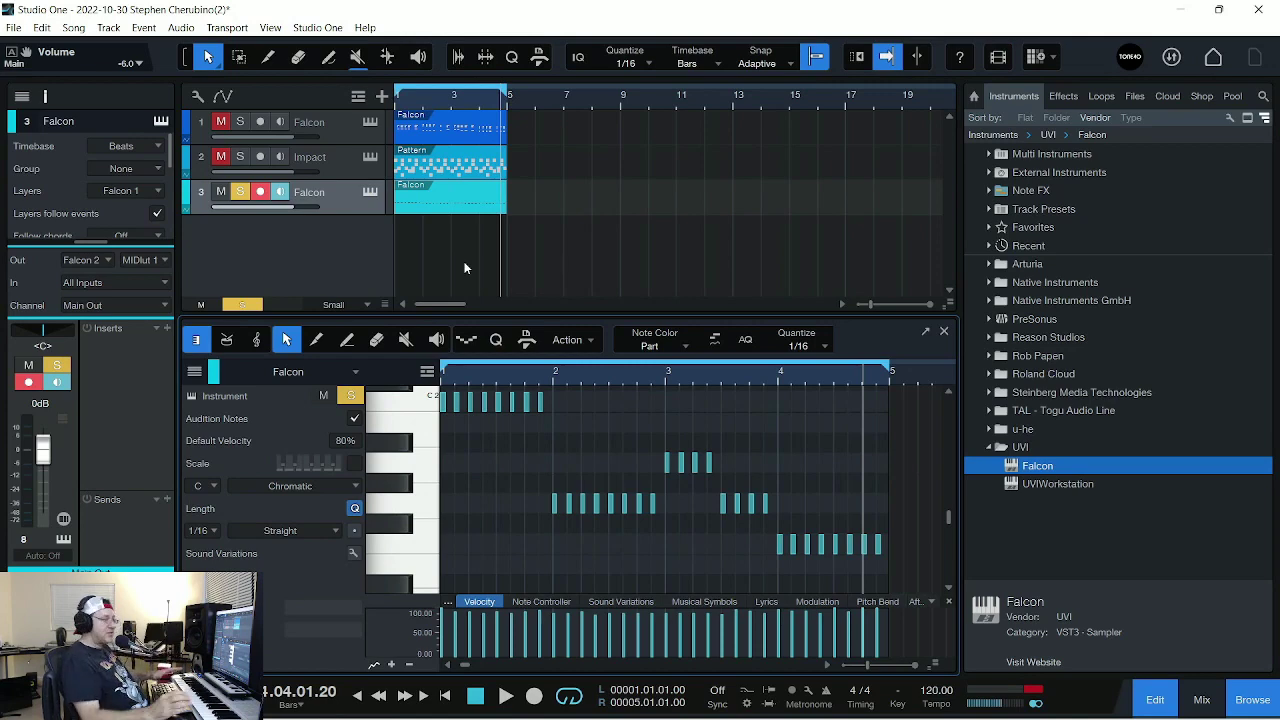
Step: Drag the PreSonus Compressor from the Browser's Effects list onto the third Falcon track
left_click(988, 319)
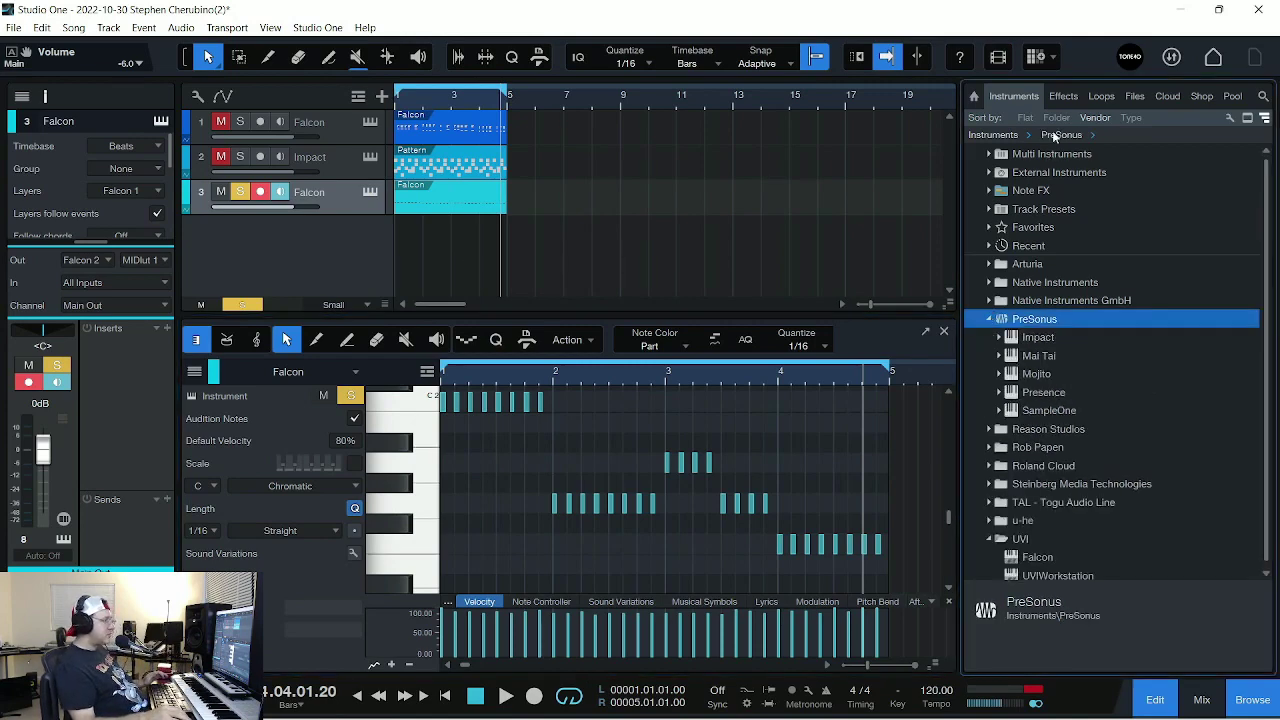
left_click(1061, 96)
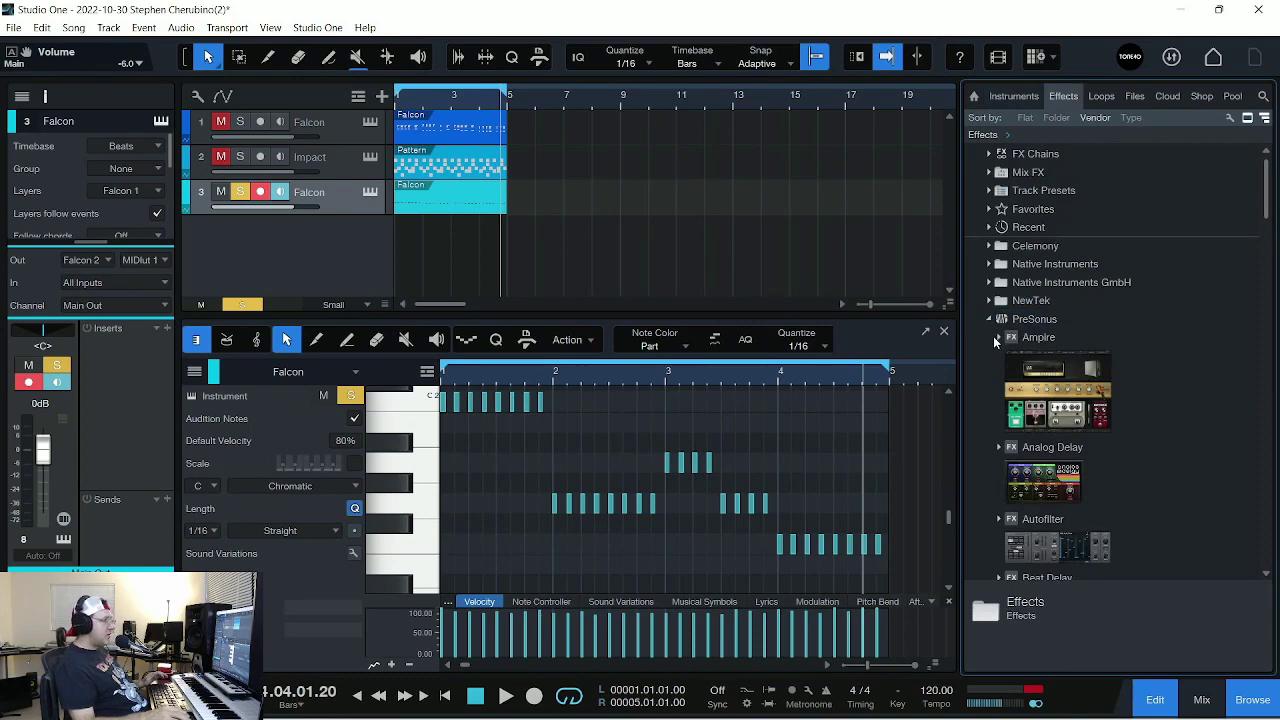
scroll(1006, 342, "down", 5)
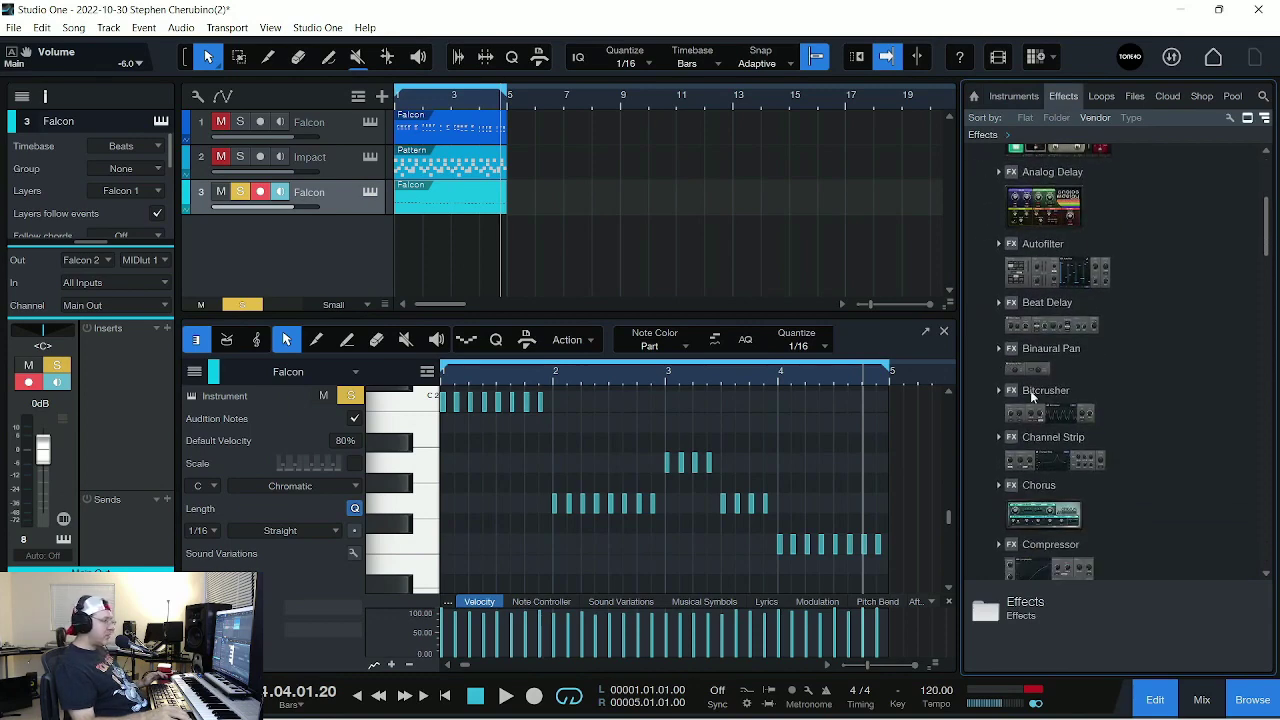
scroll(1003, 368, "down", 1)
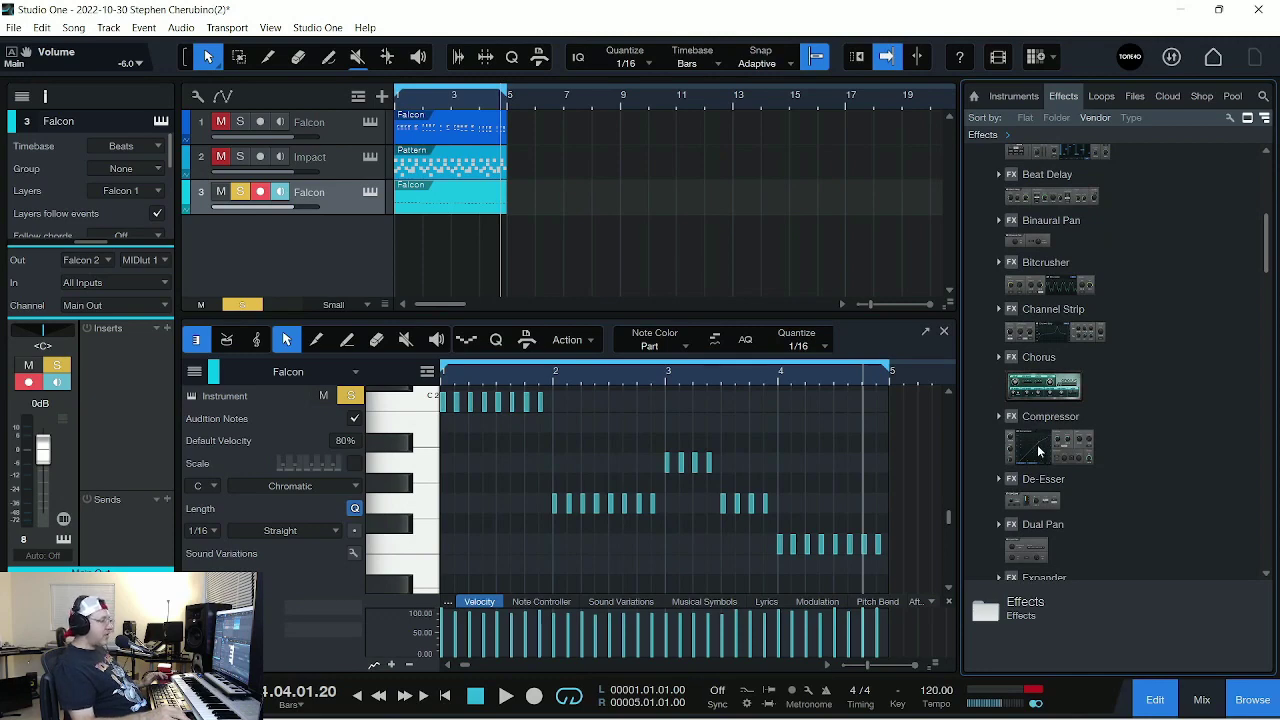
left_click_drag(1037, 444, 359, 197)
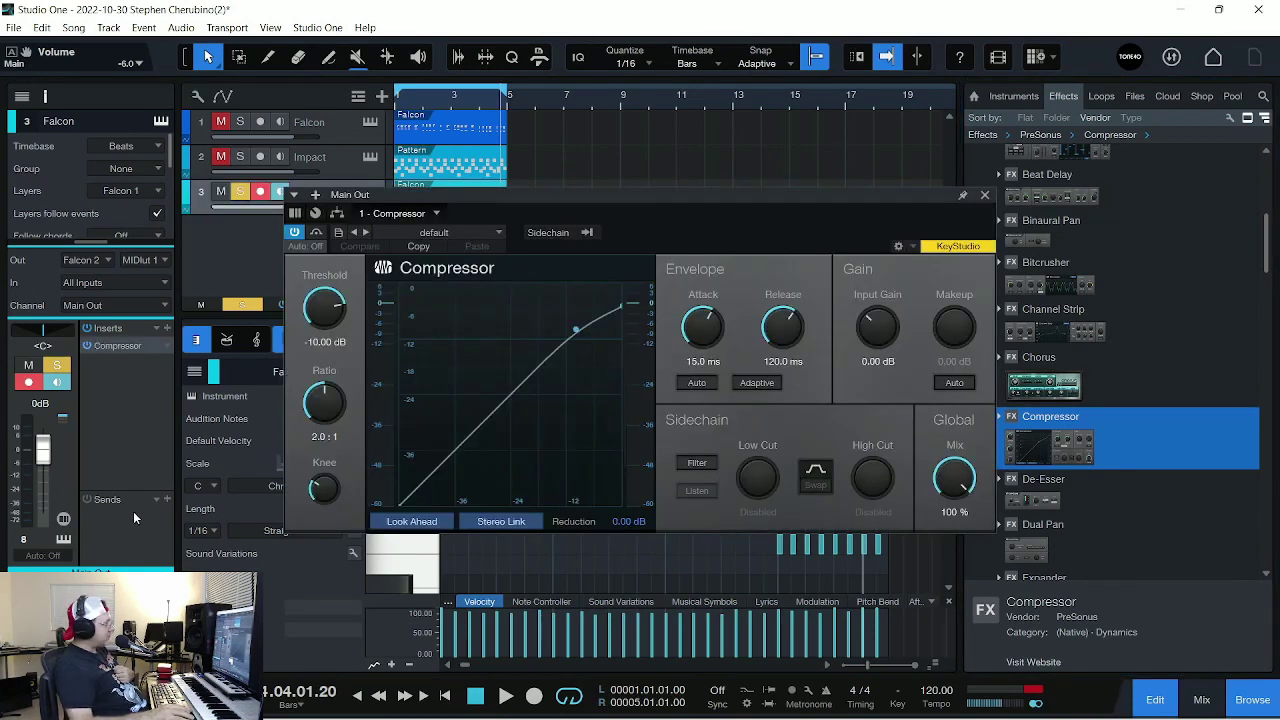
Step: Move the Compressor window down to uncover the tracks and play from the song start
left_click(44, 97)
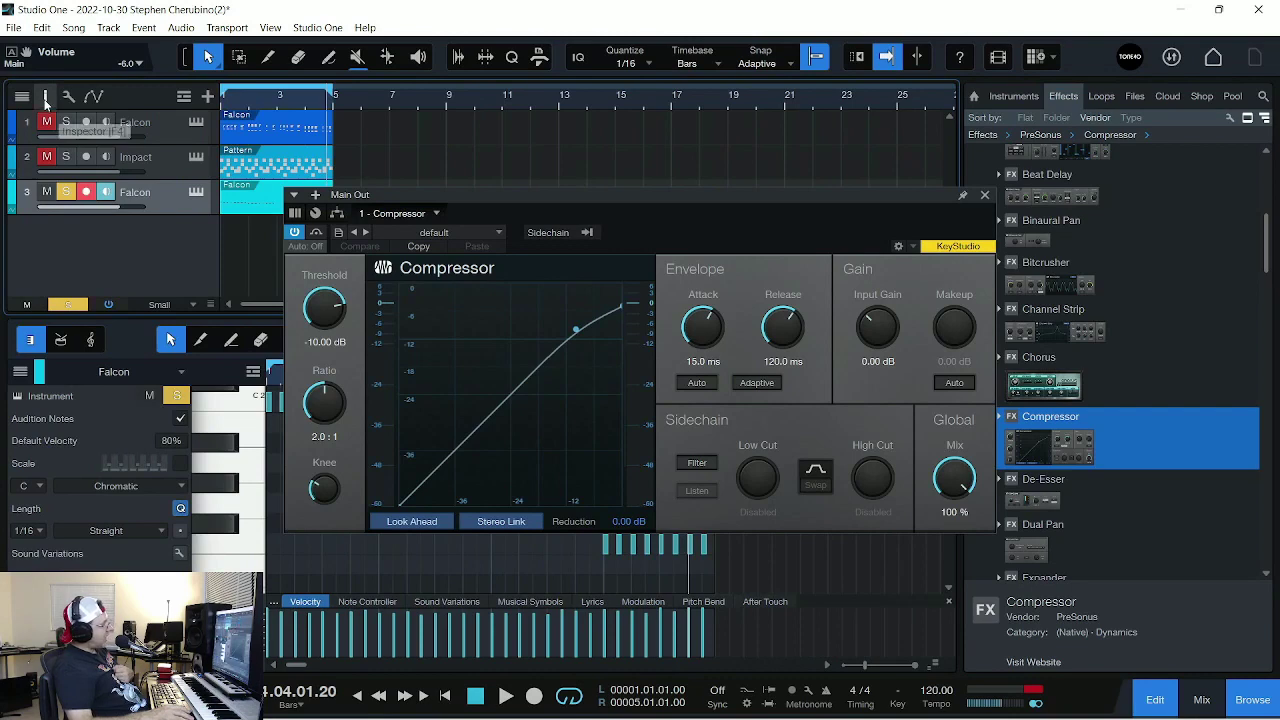
left_click(45, 100)
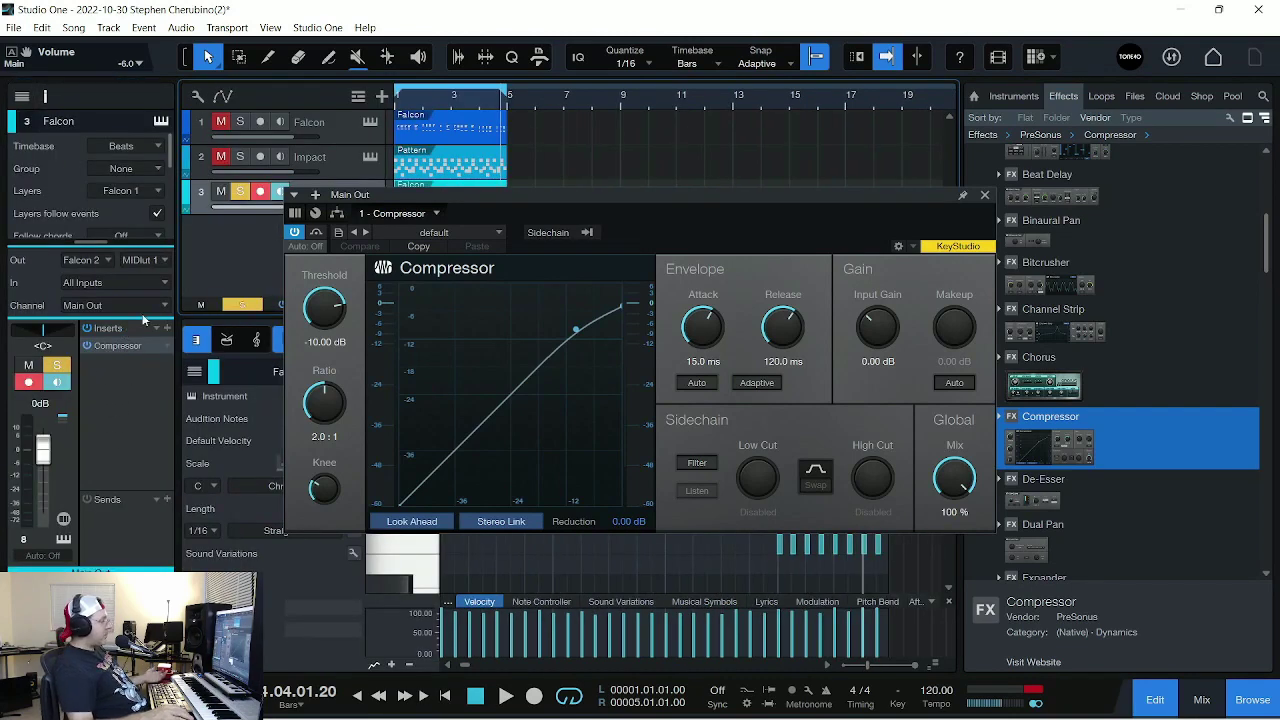
left_click_drag(418, 193, 393, 289)
key("Home")
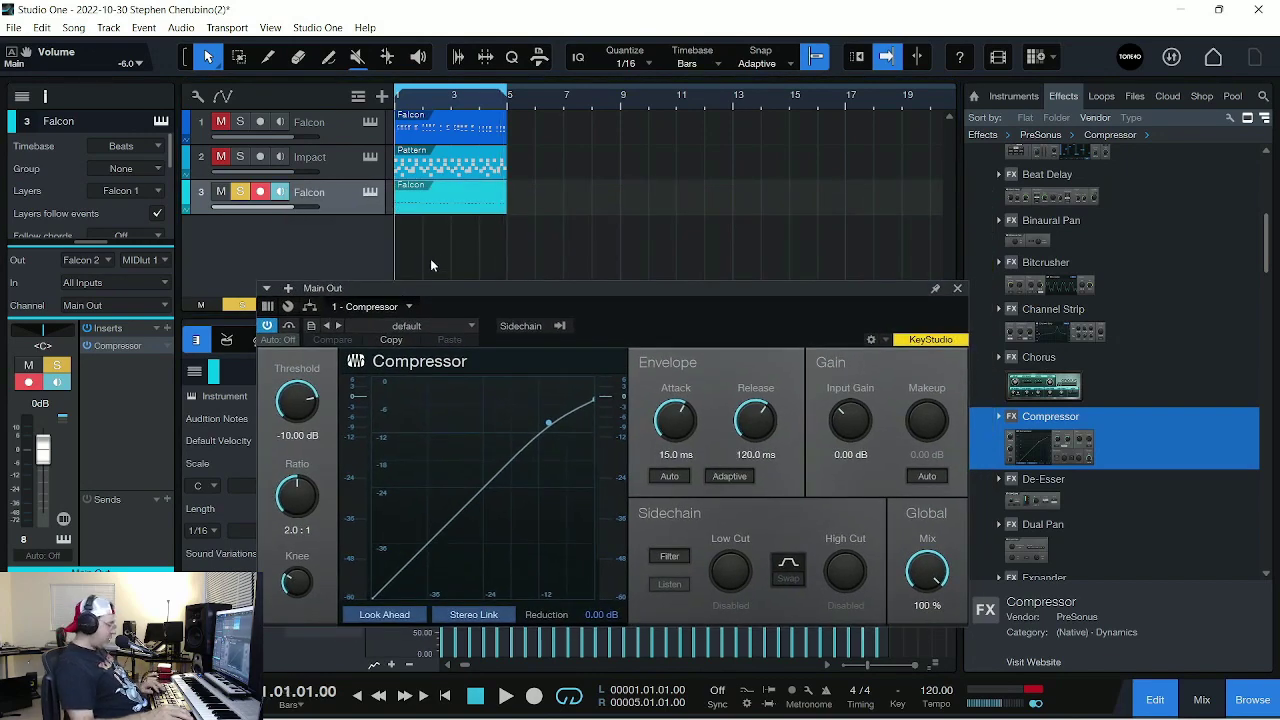
key("space")
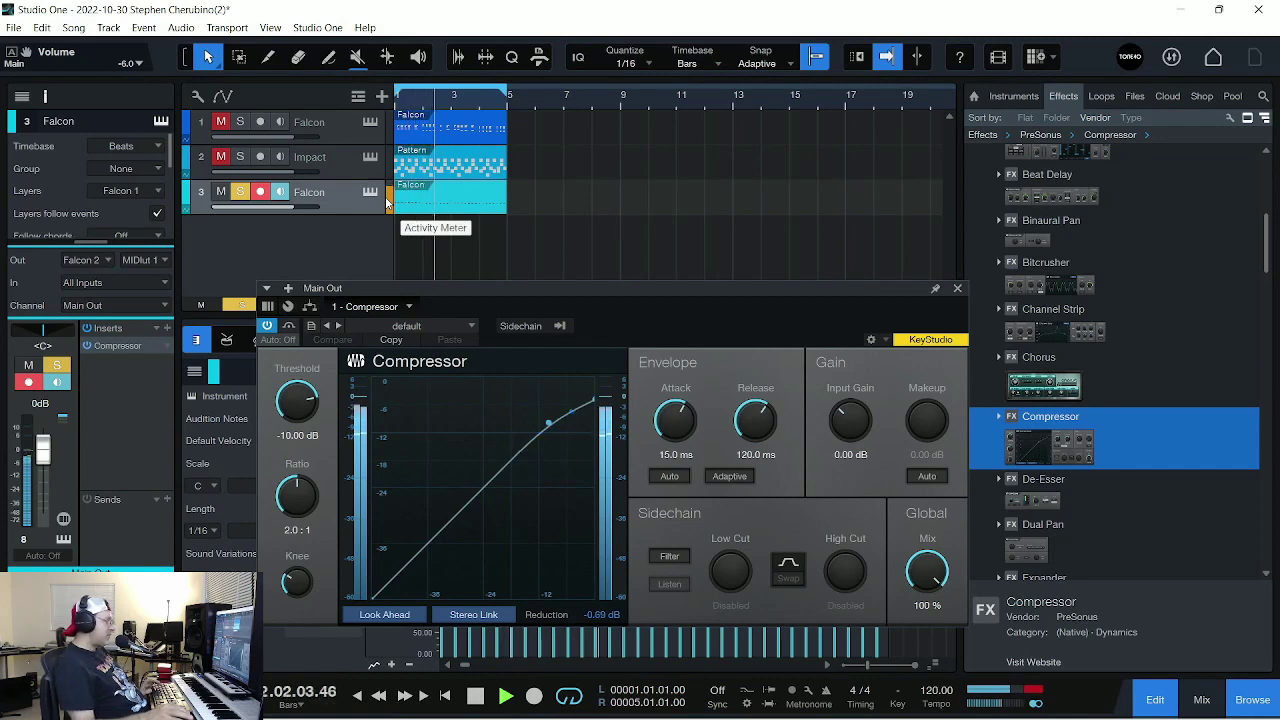
Step: Bypass the Falcon track's Compressor
left_click(267, 326)
left_click(267, 326)
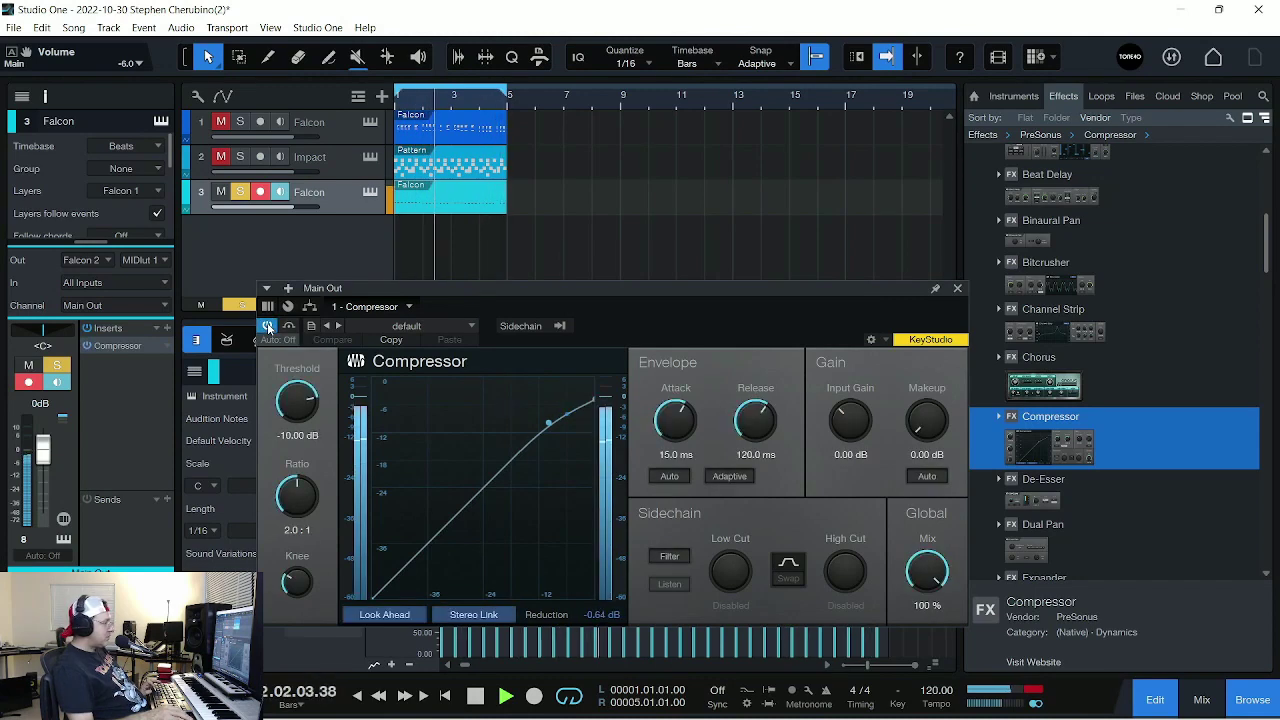
left_click(267, 326)
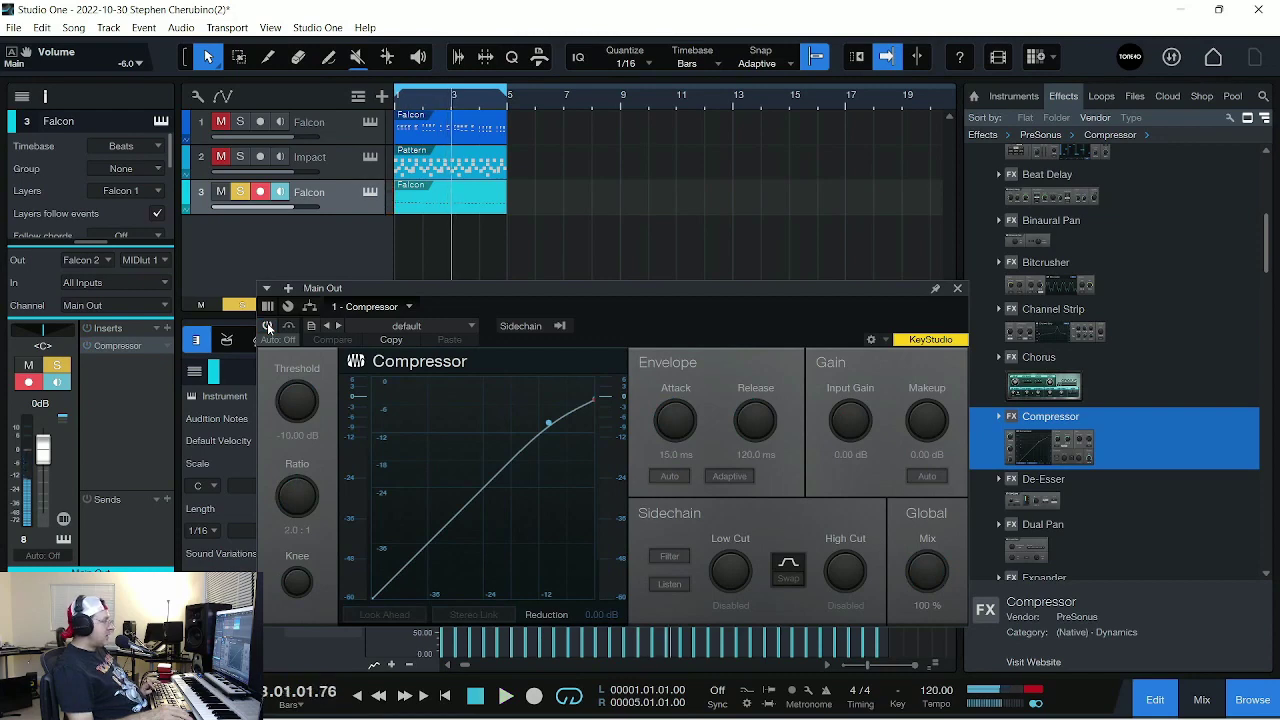
Step: Mute the first Falcon track, solo Impact and the lower Falcon, and play back
left_click(240, 121)
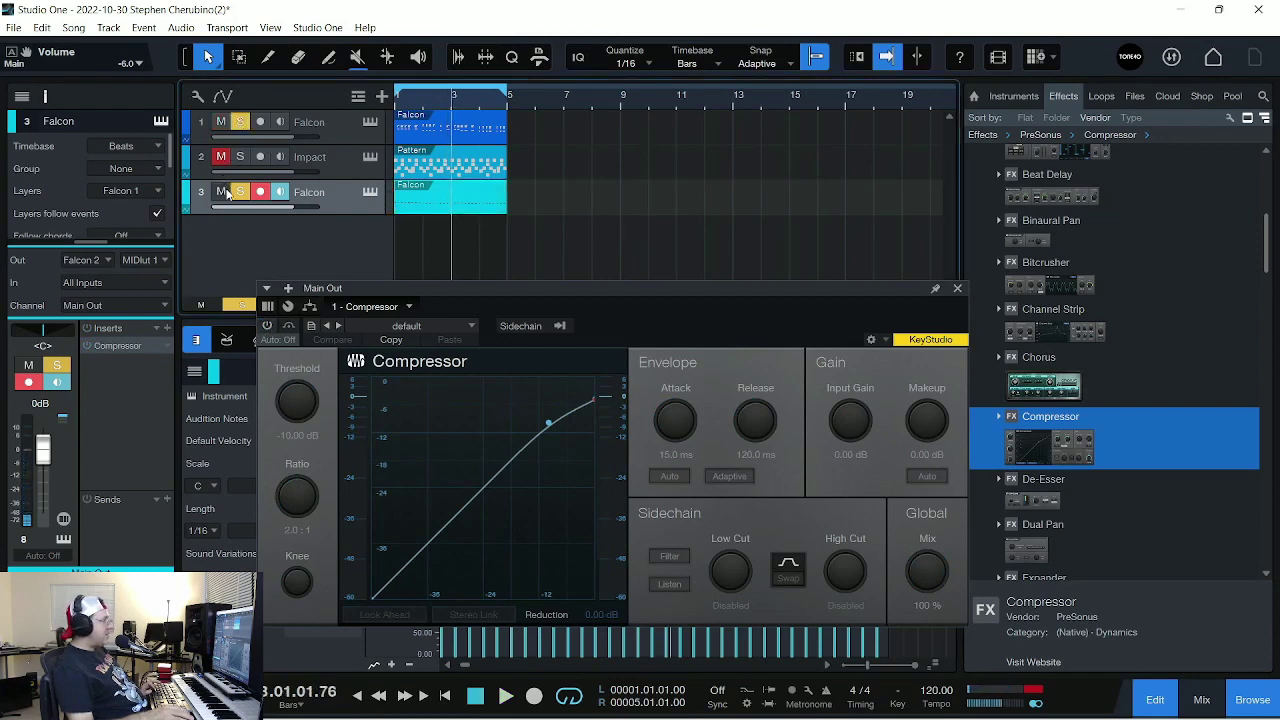
left_click(221, 191)
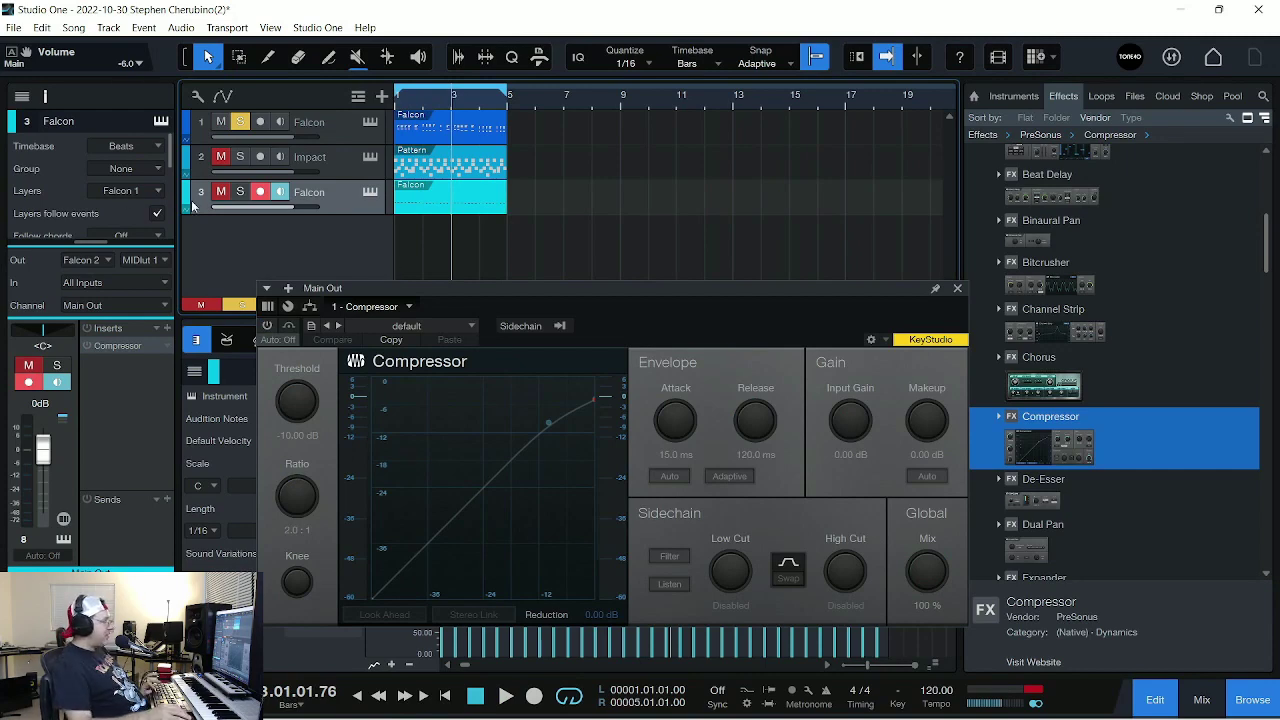
left_click(221, 191)
left_click(240, 191)
key("space")
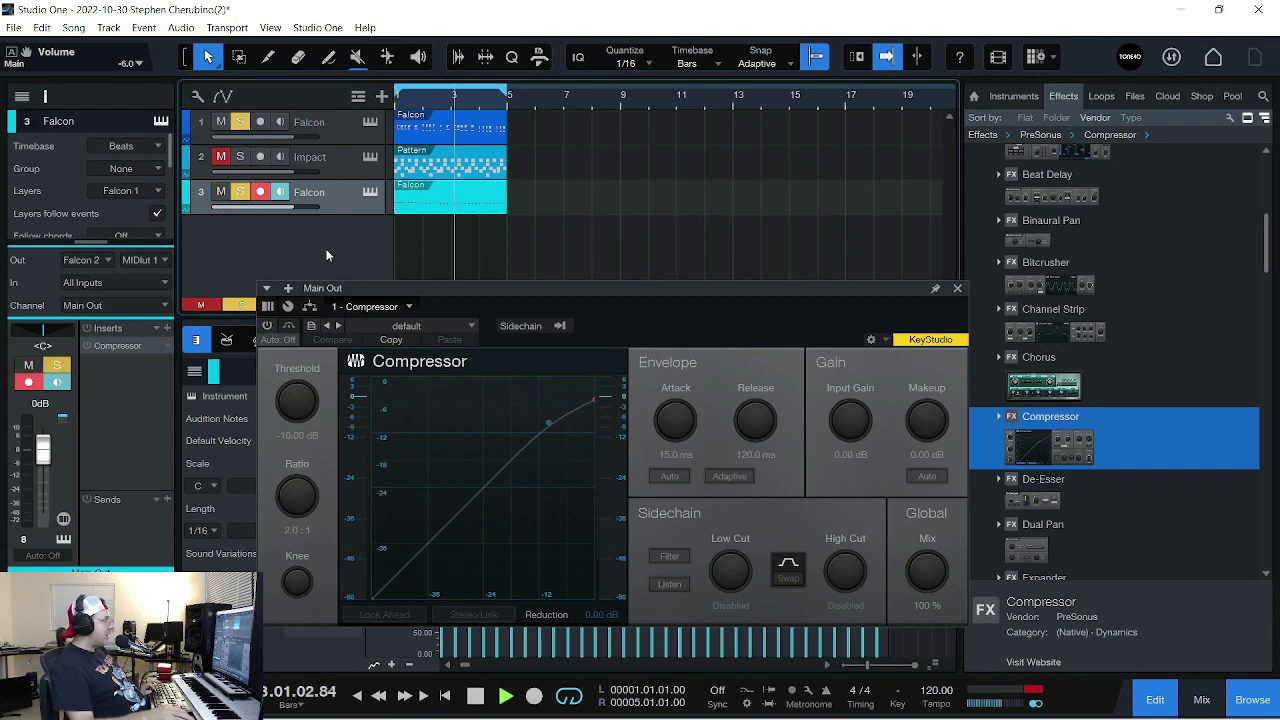
left_click(221, 121)
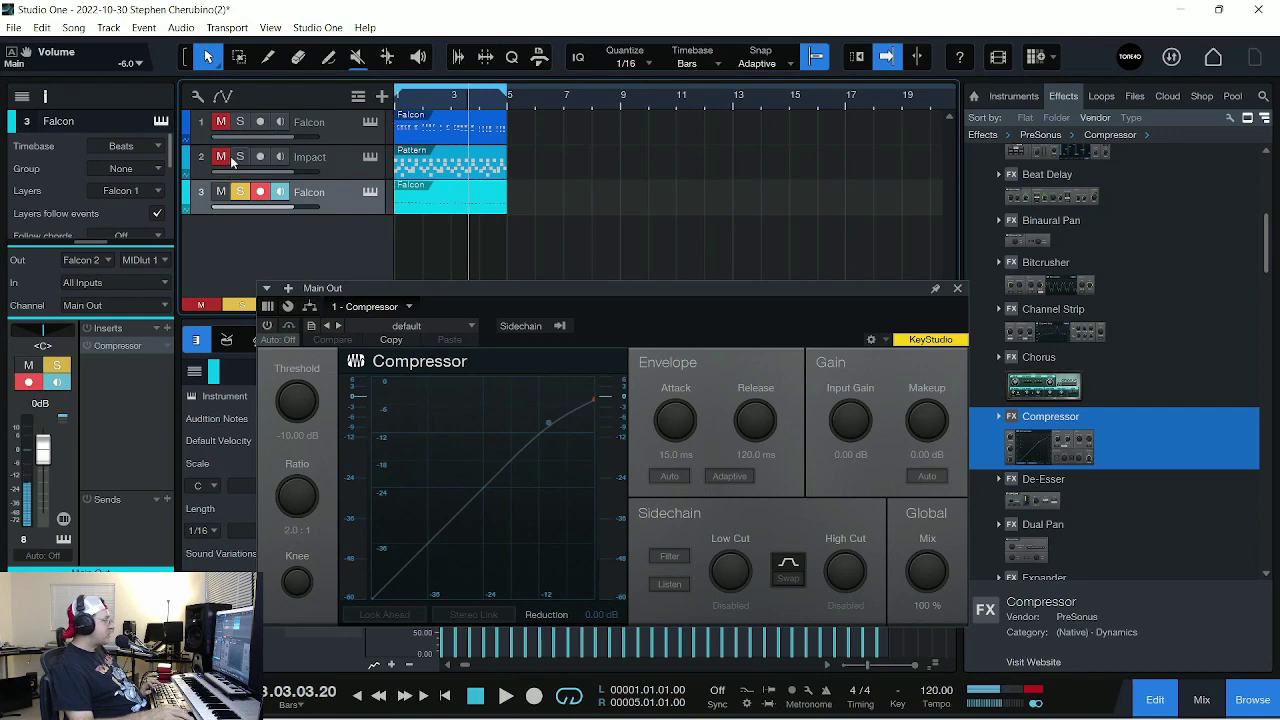
left_click(240, 156)
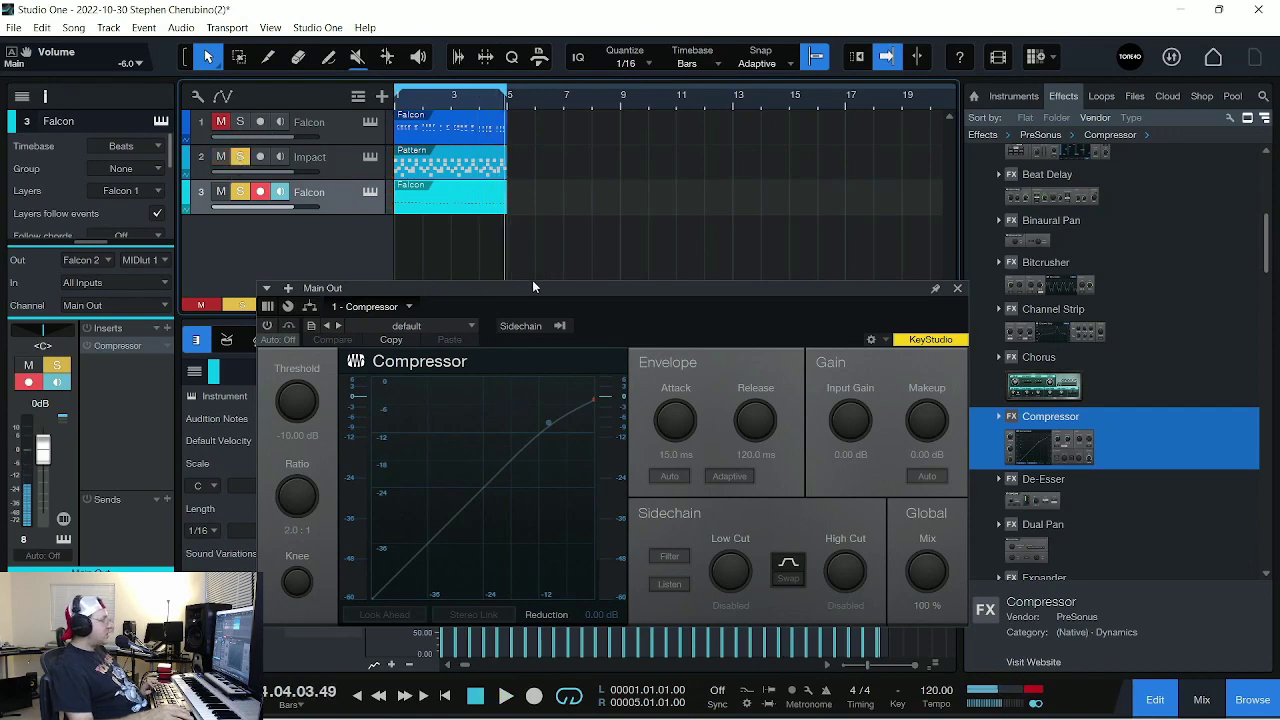
left_click_drag(532, 280, 532, 253)
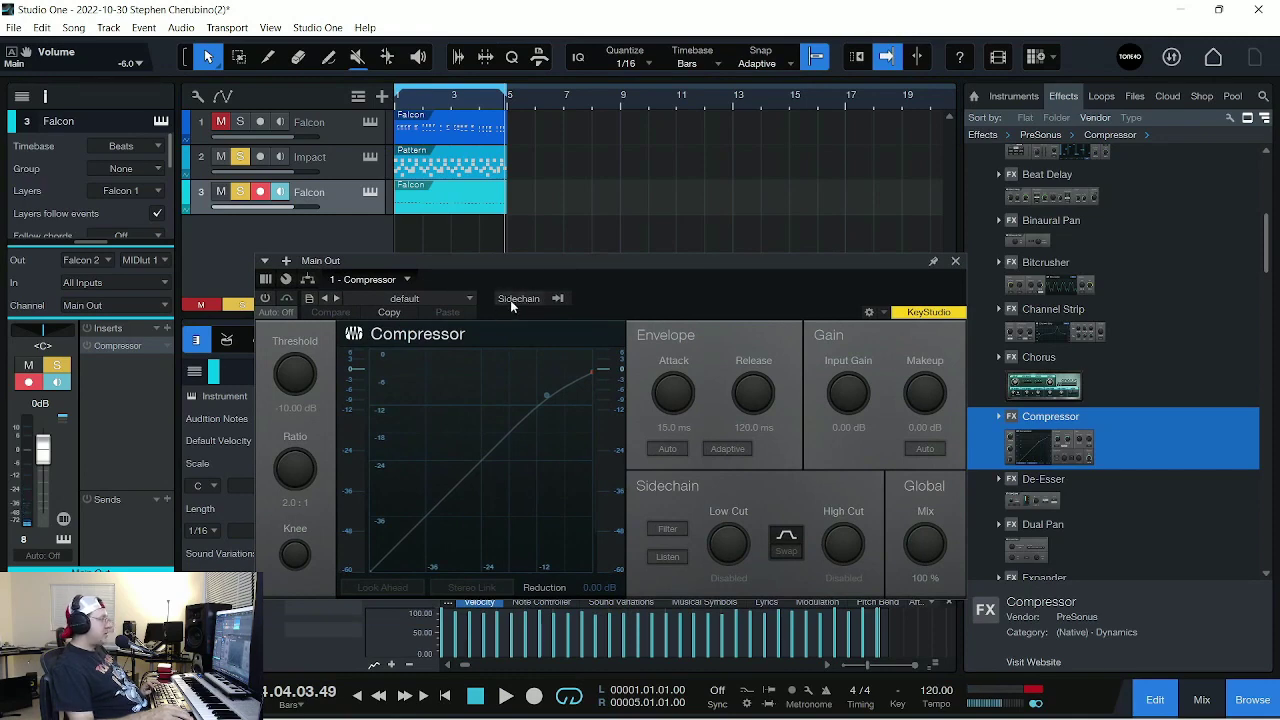
Step: Turn on the Compressor's external sidechain and show its source list
left_click(518, 298)
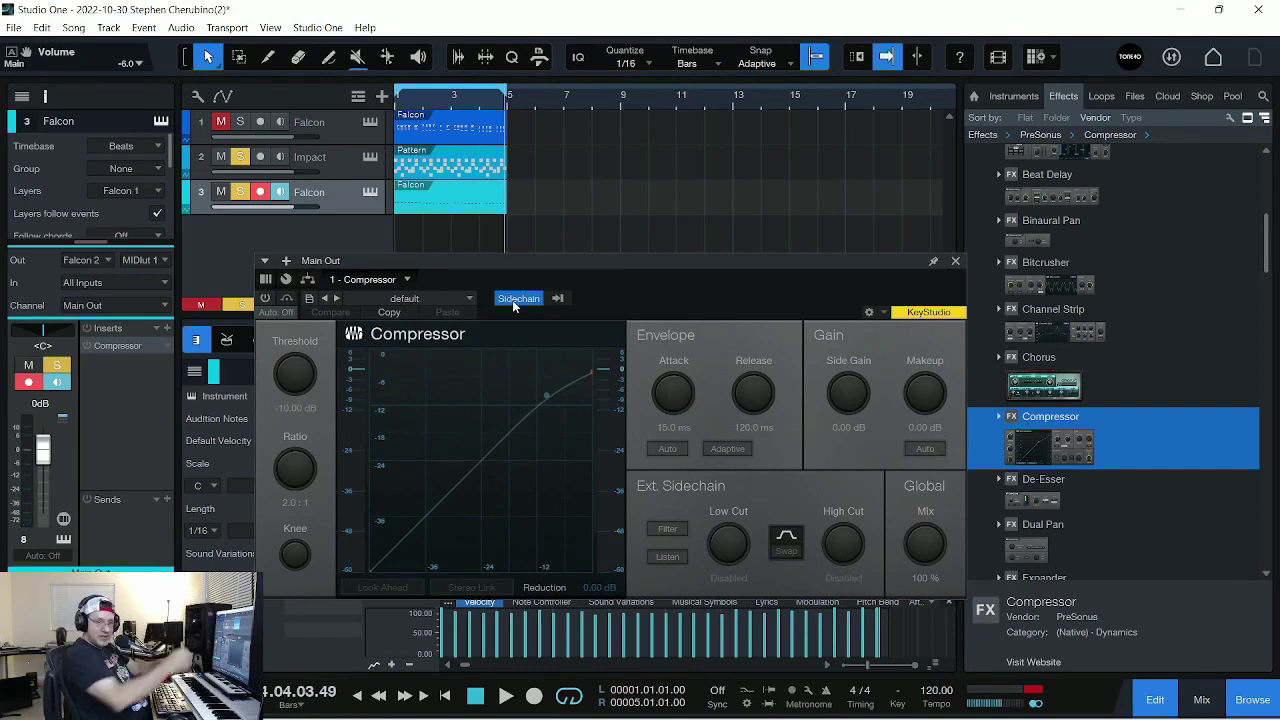
left_click(559, 298)
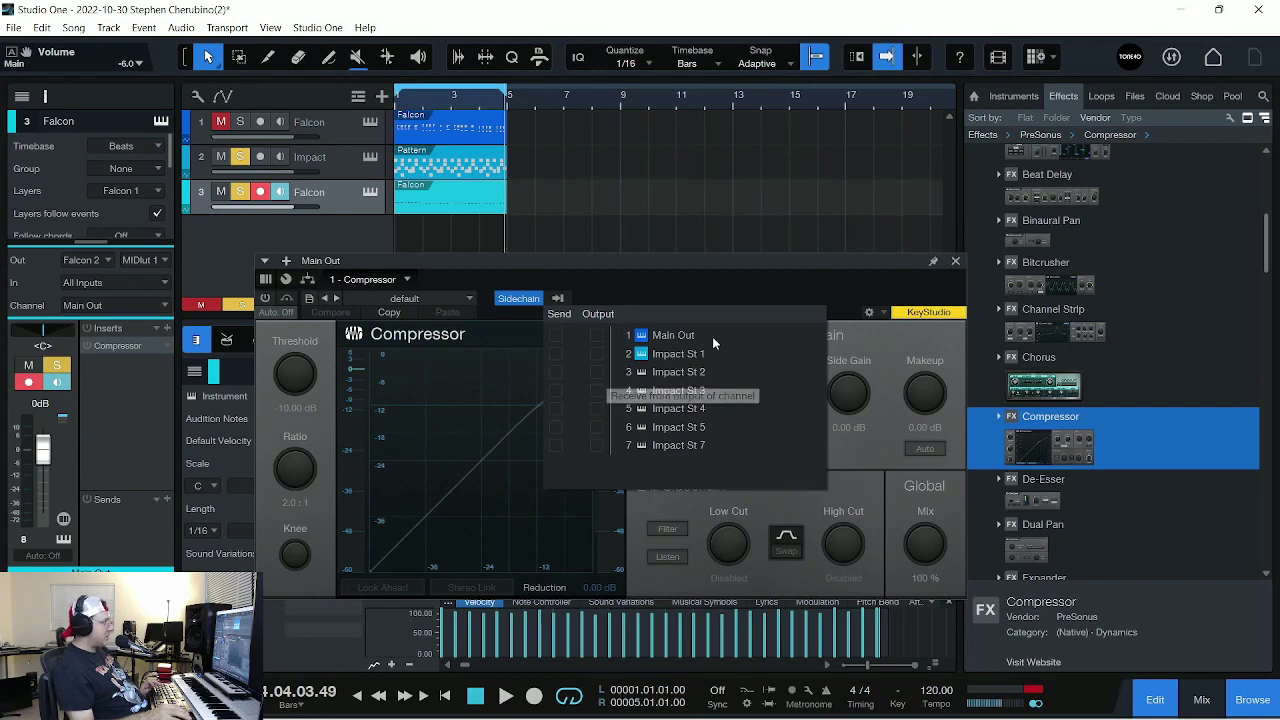
Step: Check Impact XT's outputs, then key the Compressor's sidechain from Impact St 1
left_click(367, 160)
left_click(369, 157)
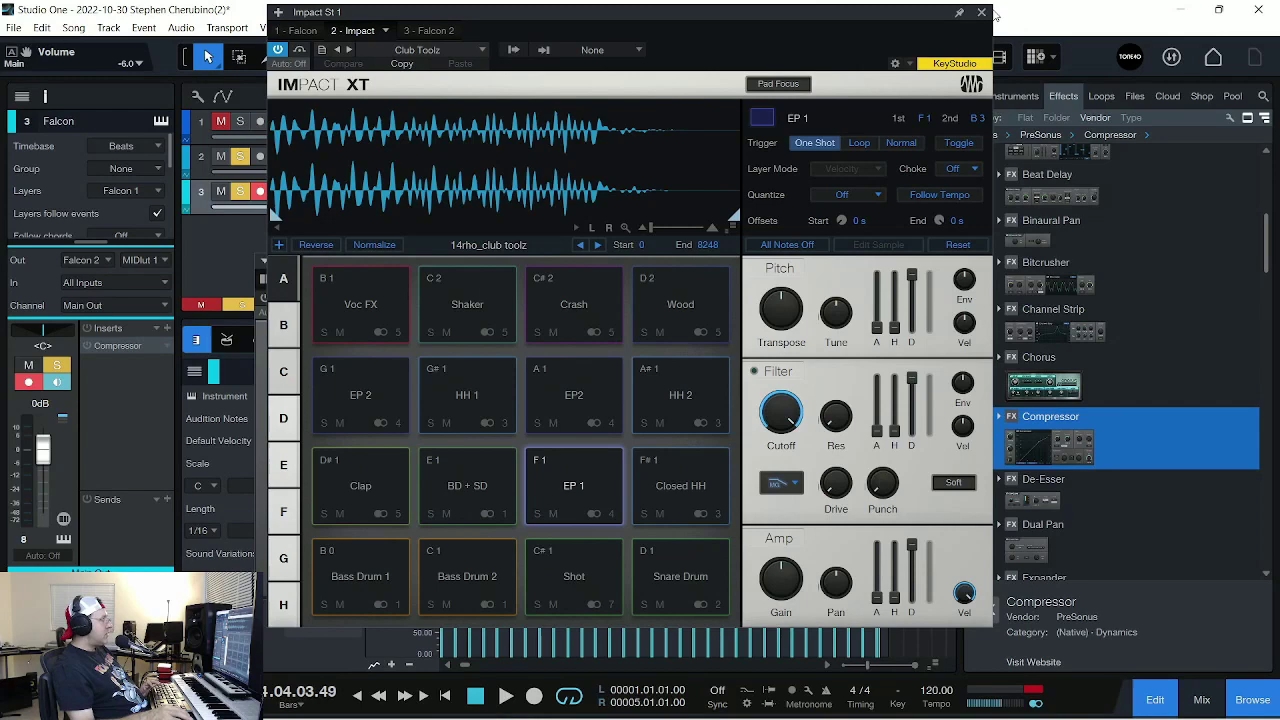
left_click(981, 12)
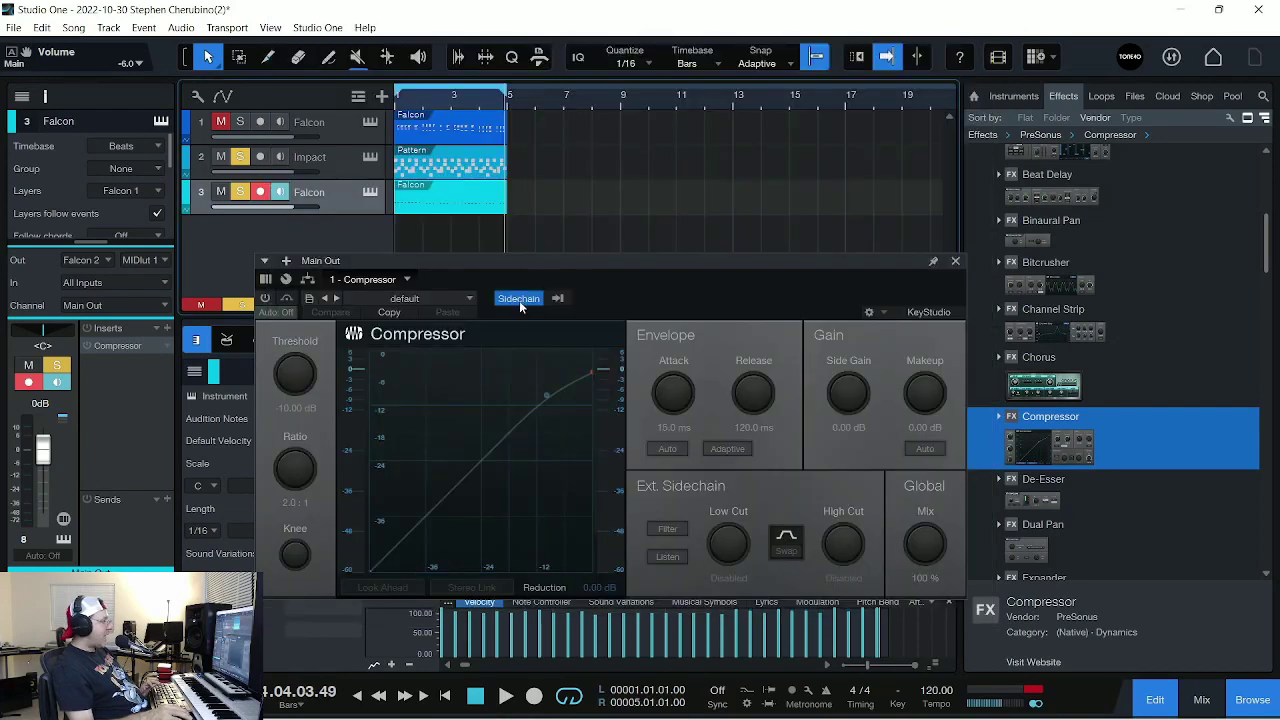
left_click(559, 299)
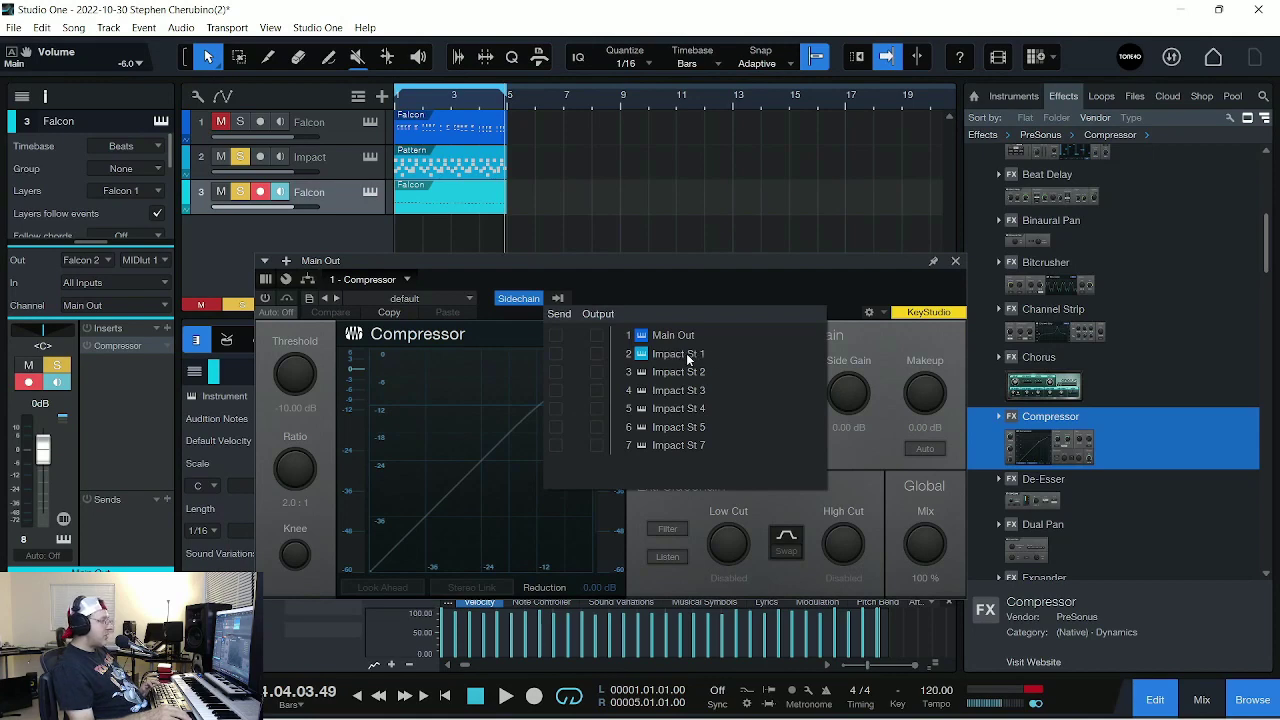
left_click(597, 353)
Step: Play and stop the song twice to audition the sidechained Compressor
key("space")
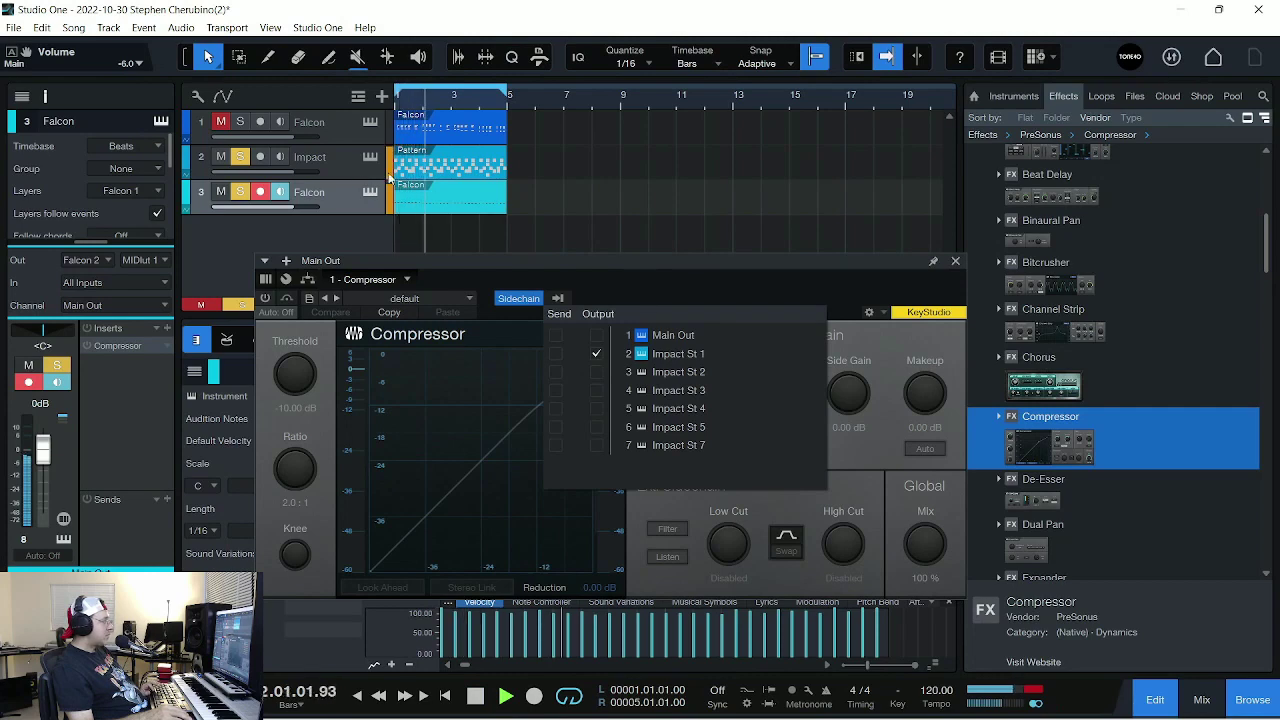
key("space")
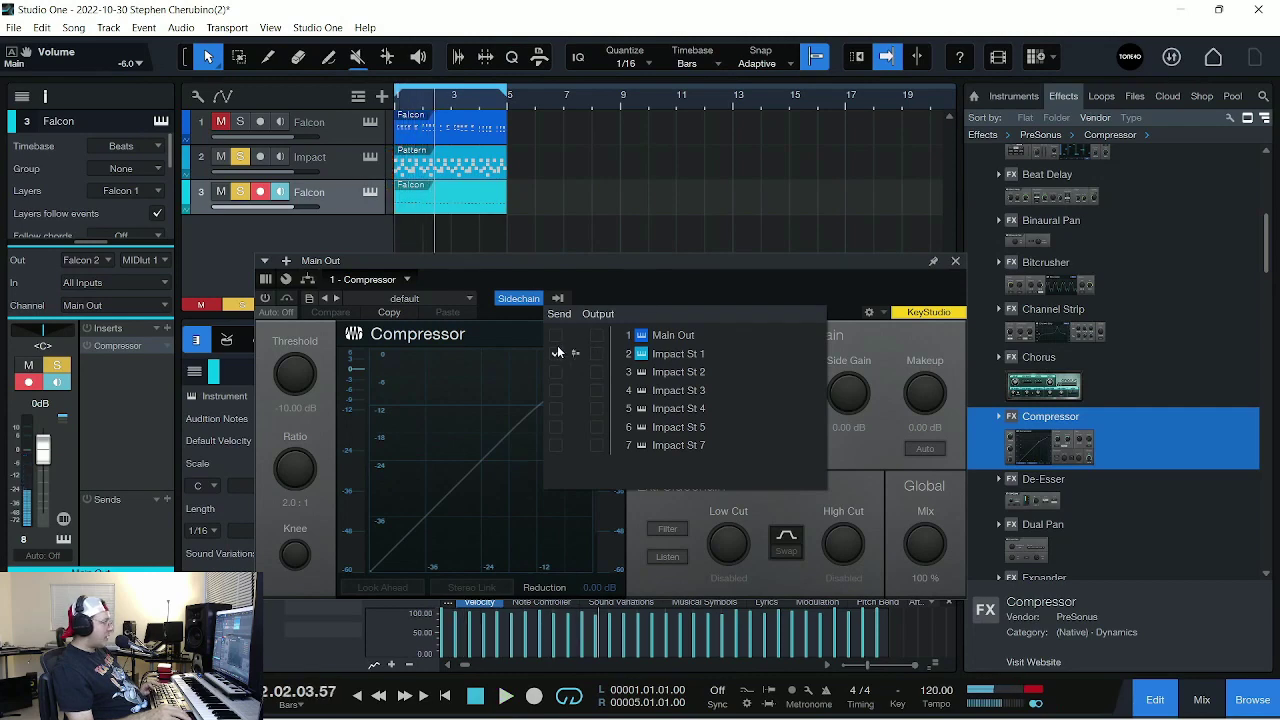
key("space")
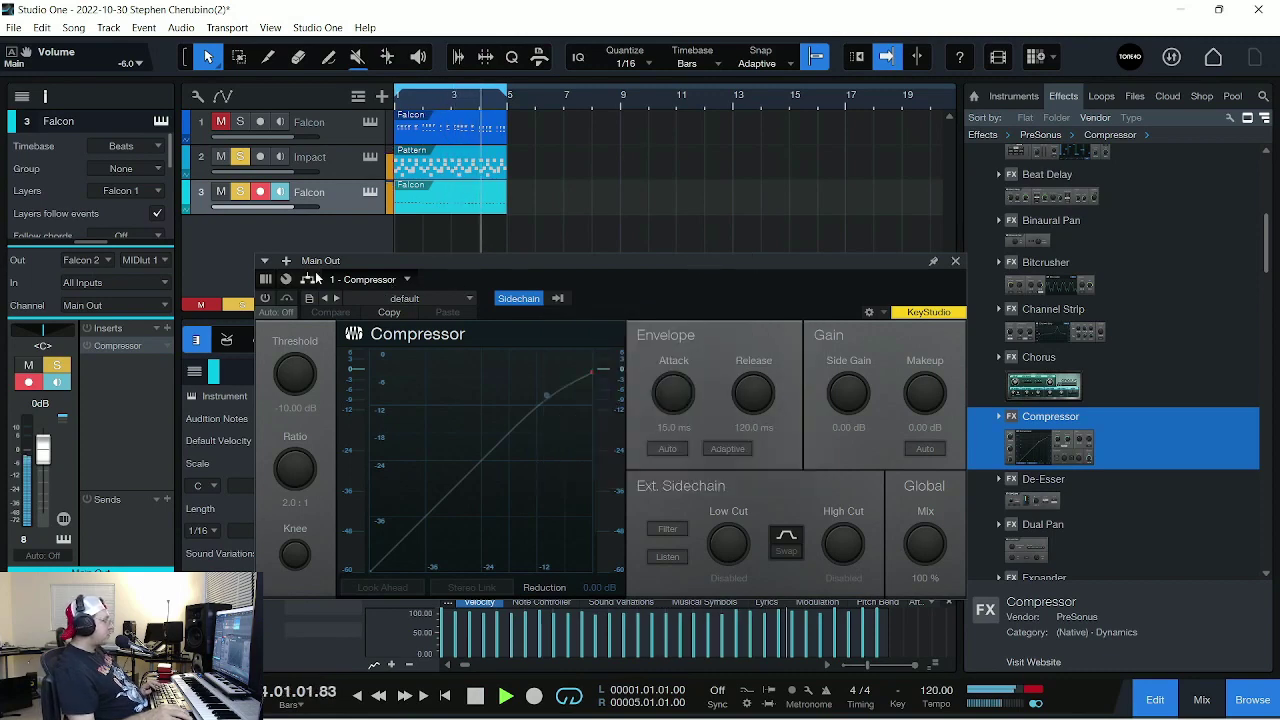
key("space")
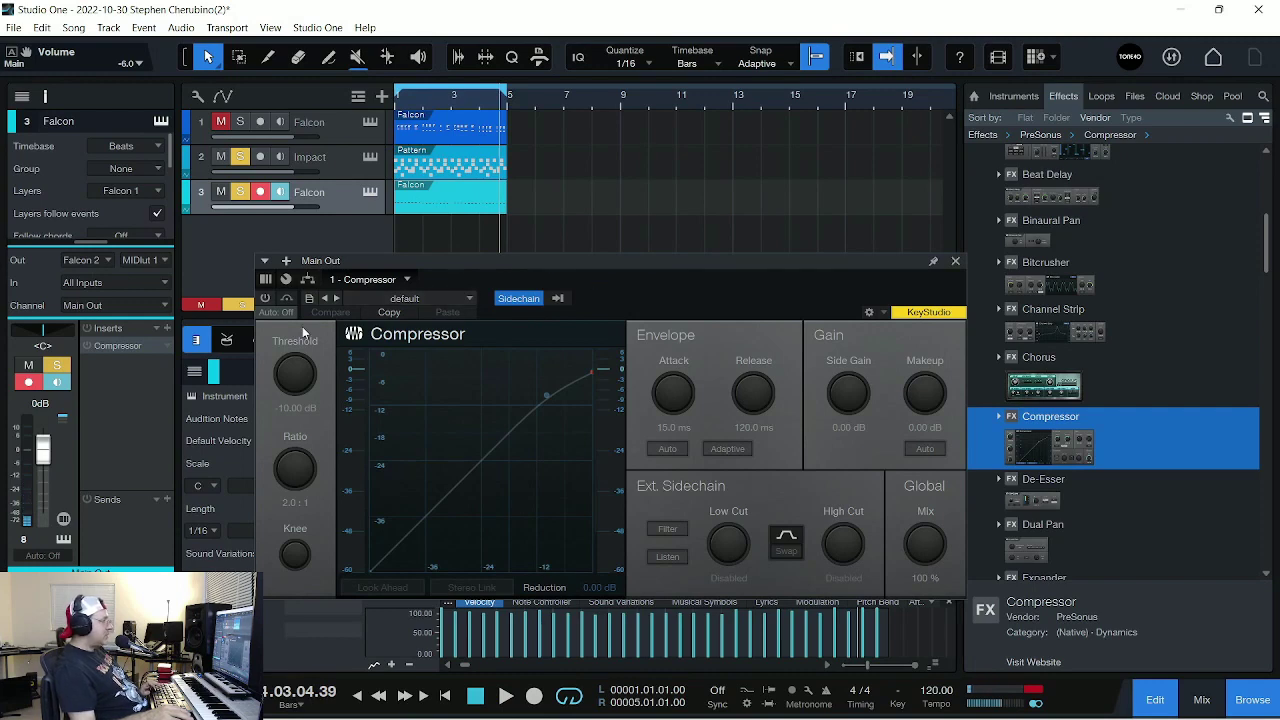
Step: Un-bypass the Compressor and pull its threshold down to -41.44 dB during playback
left_click(265, 298)
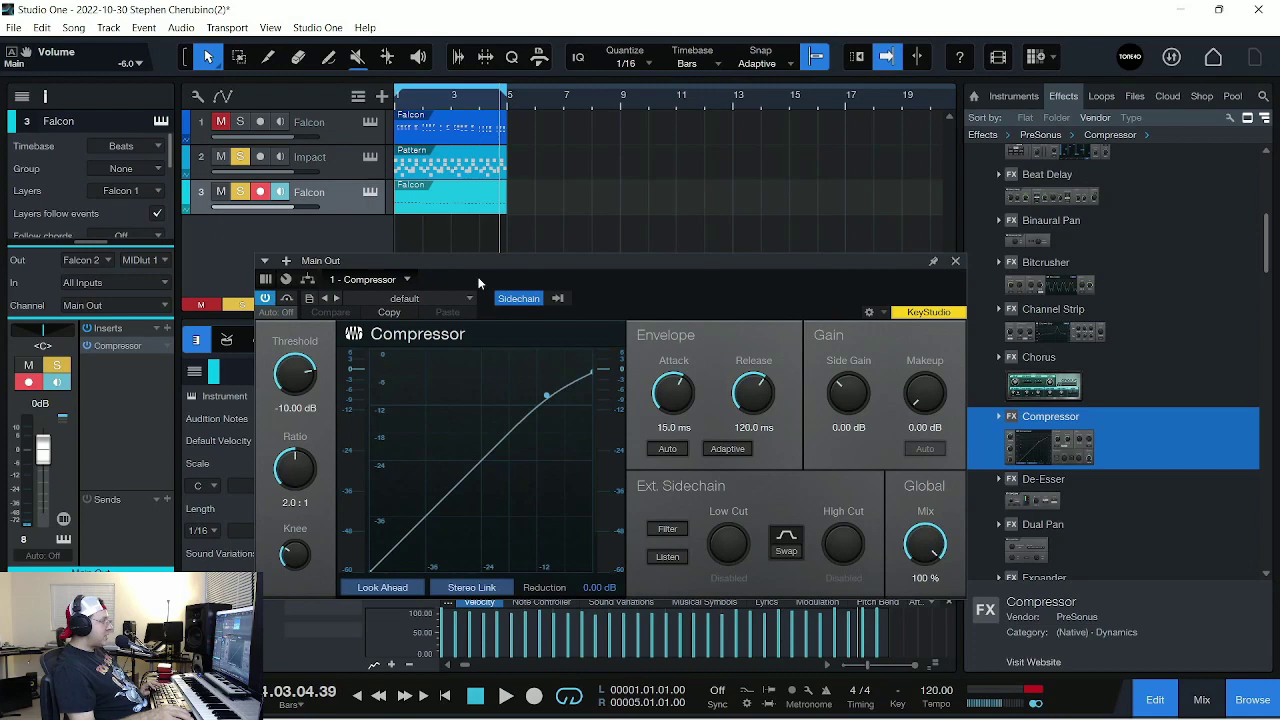
key("space")
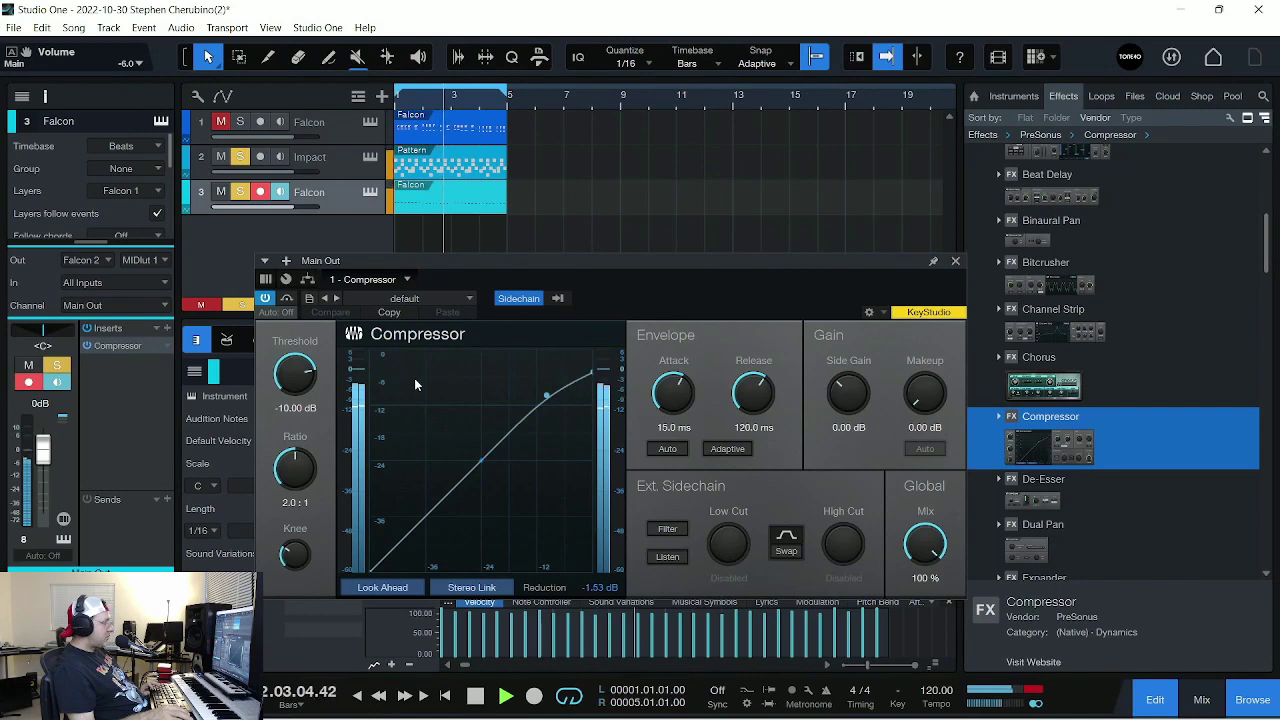
key("space")
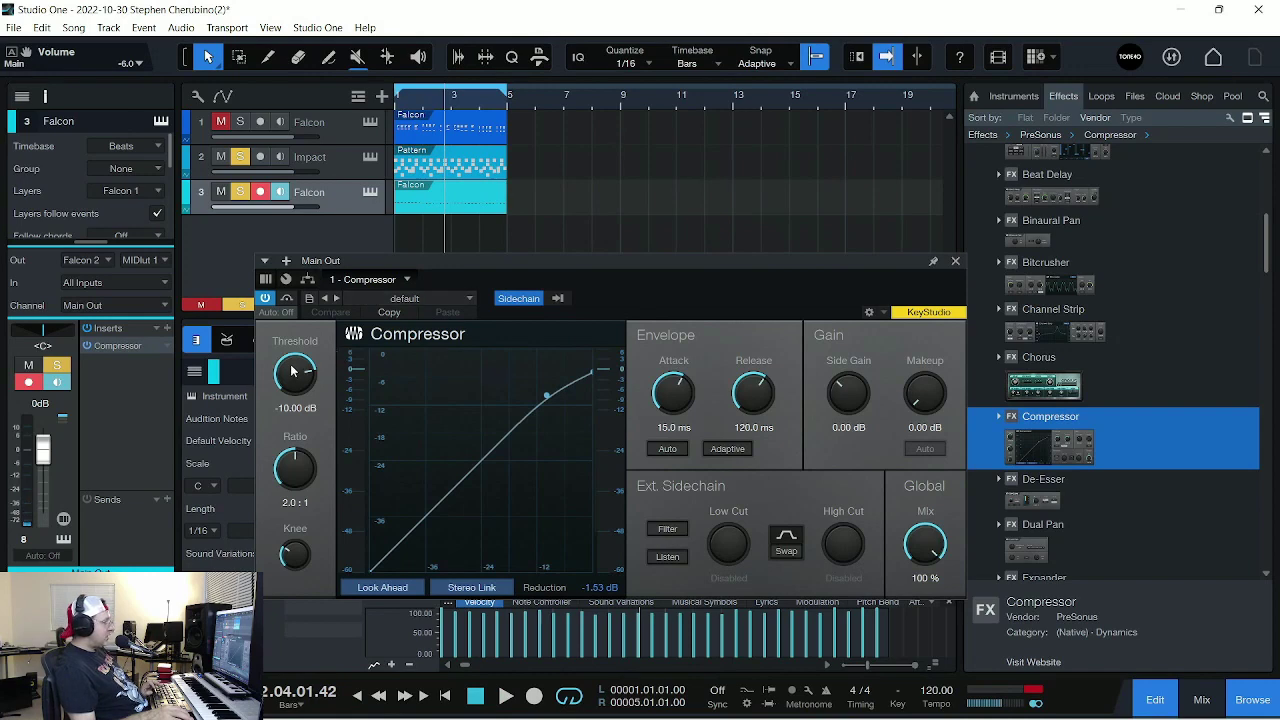
left_click_drag(291, 367, 295, 478)
key("space")
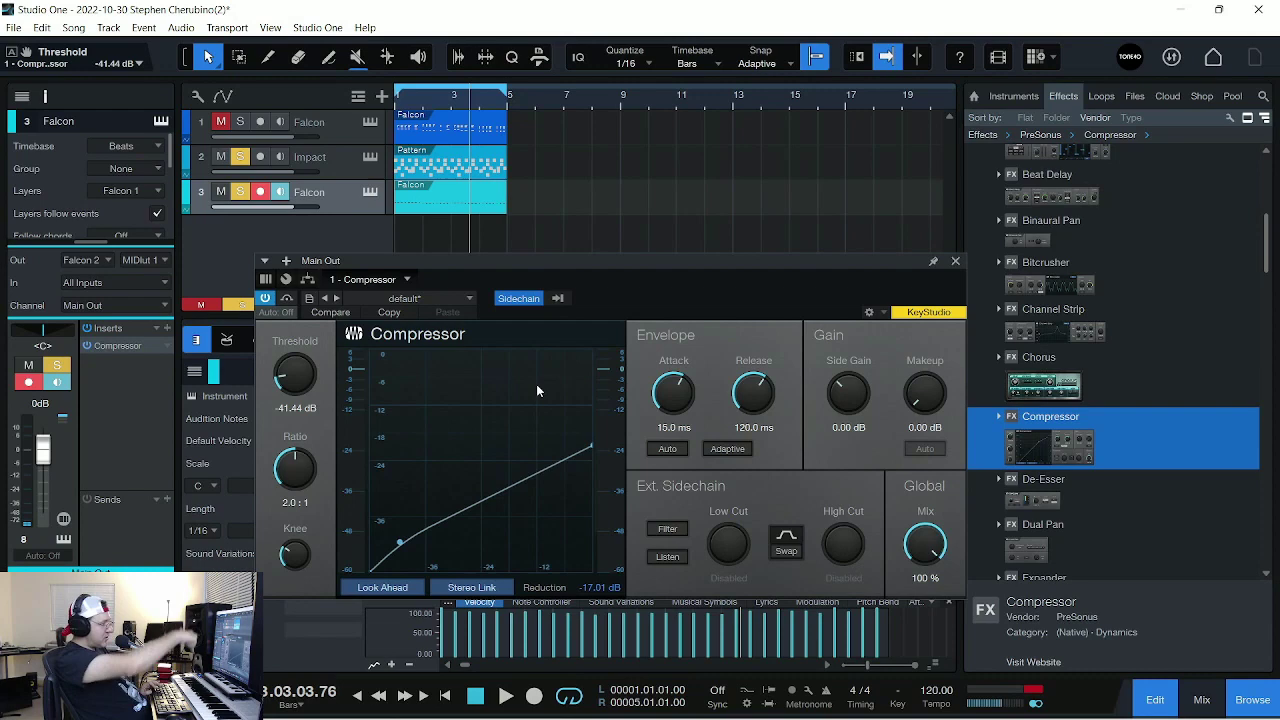
key("space")
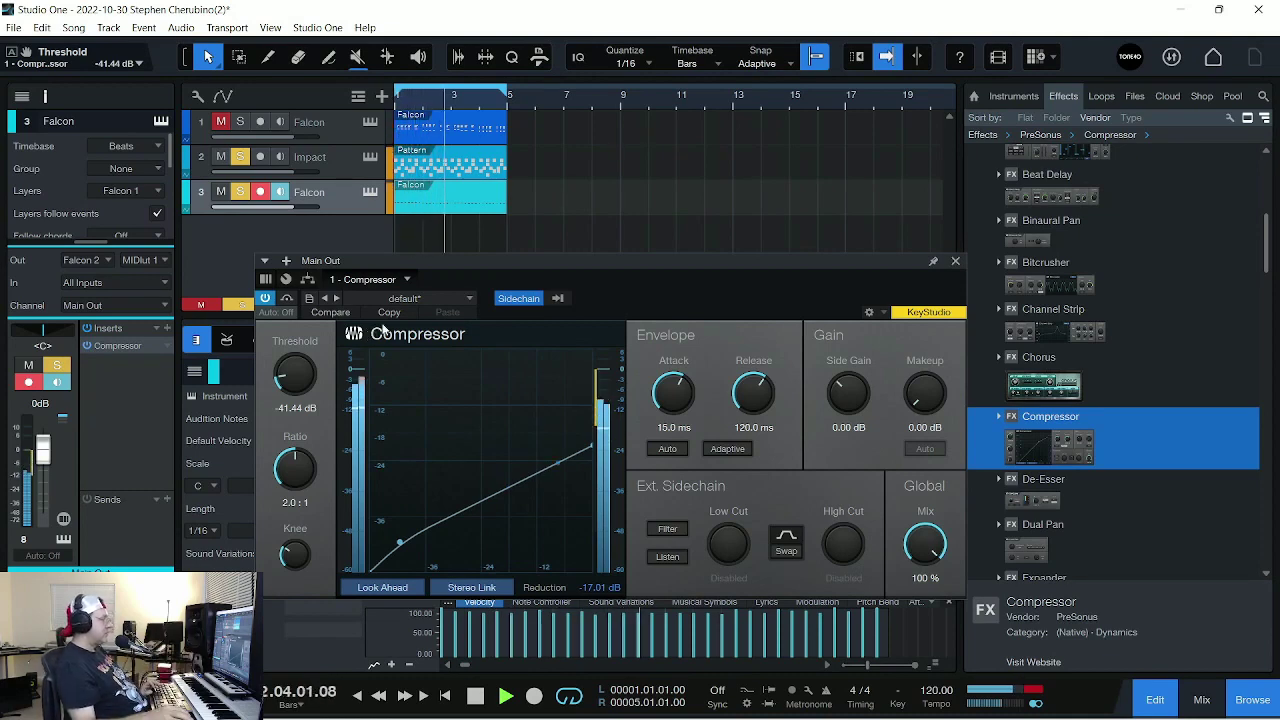
Step: A/B the compressor, unmute the first Falcon track, and set threshold -34.24 dB and release about 56 ms
left_click(266, 298)
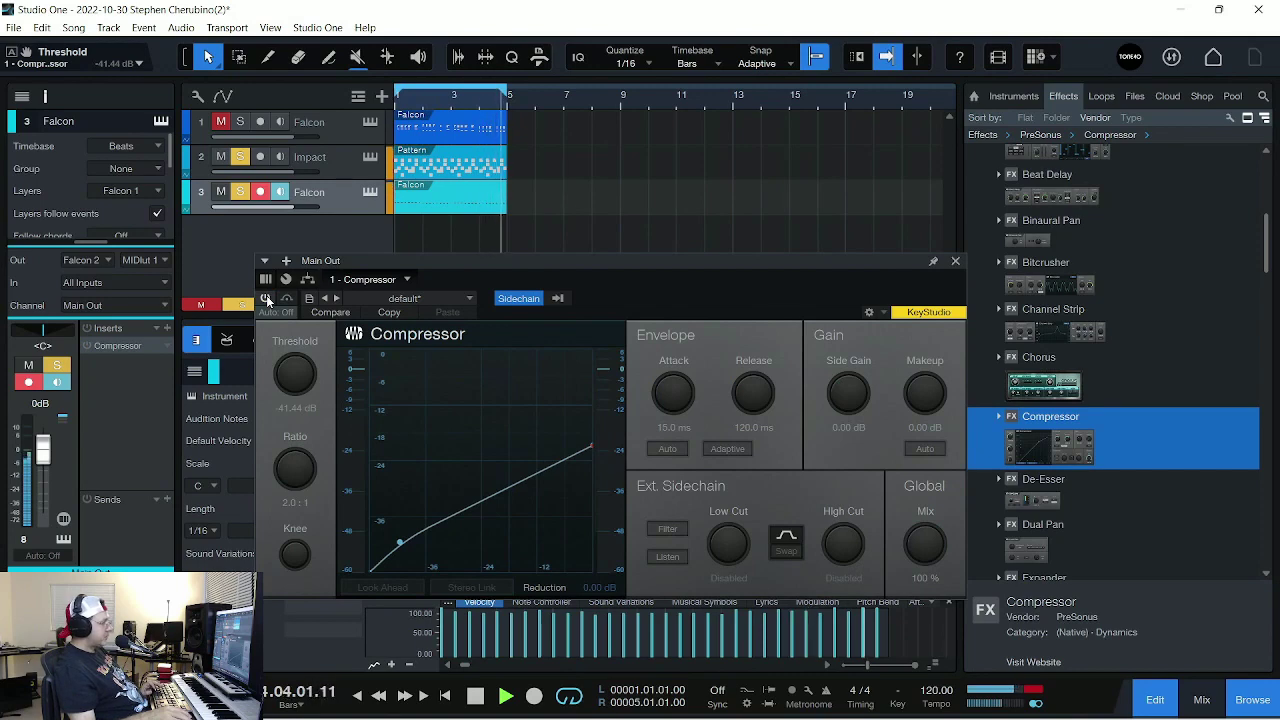
left_click(266, 298)
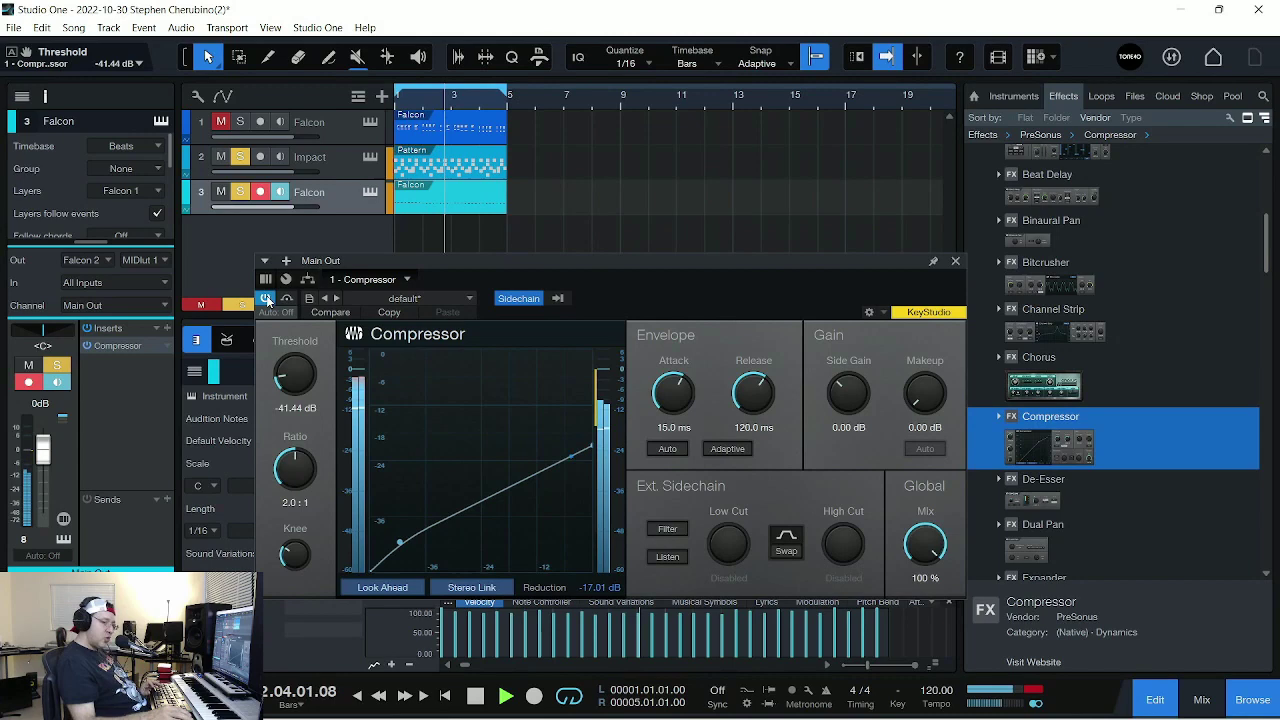
left_click(221, 121)
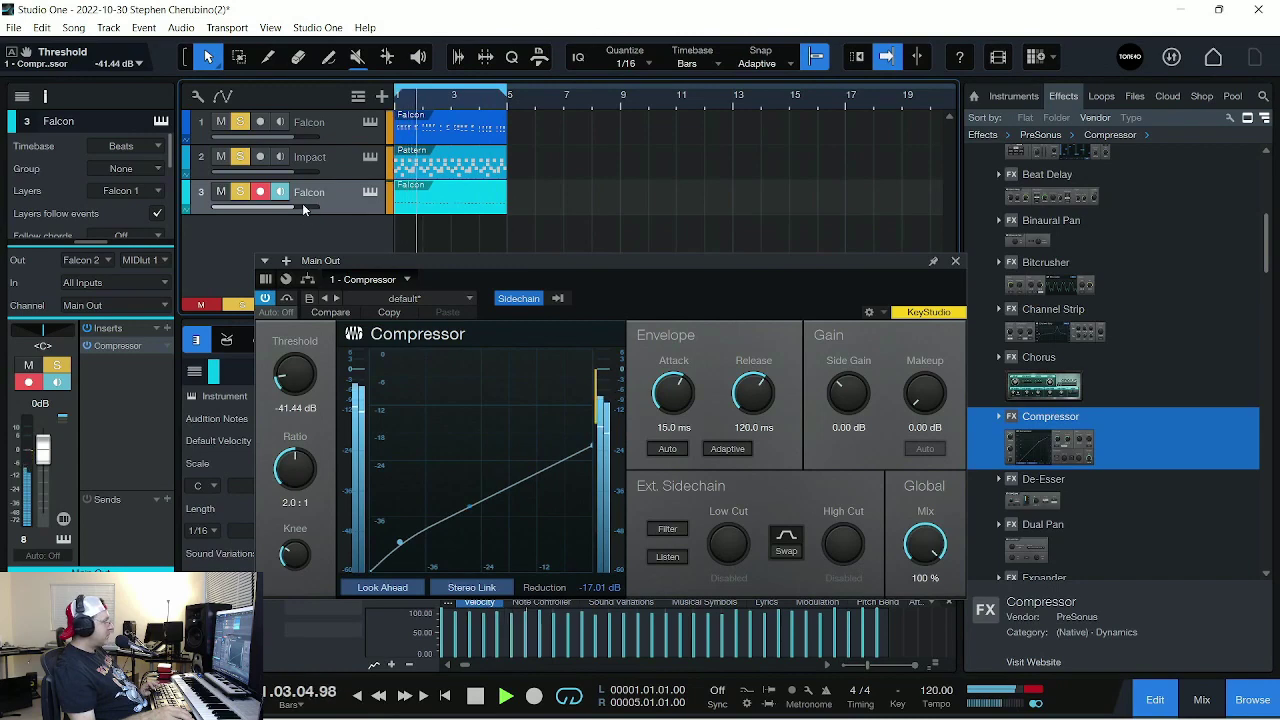
left_click_drag(283, 393, 295, 260)
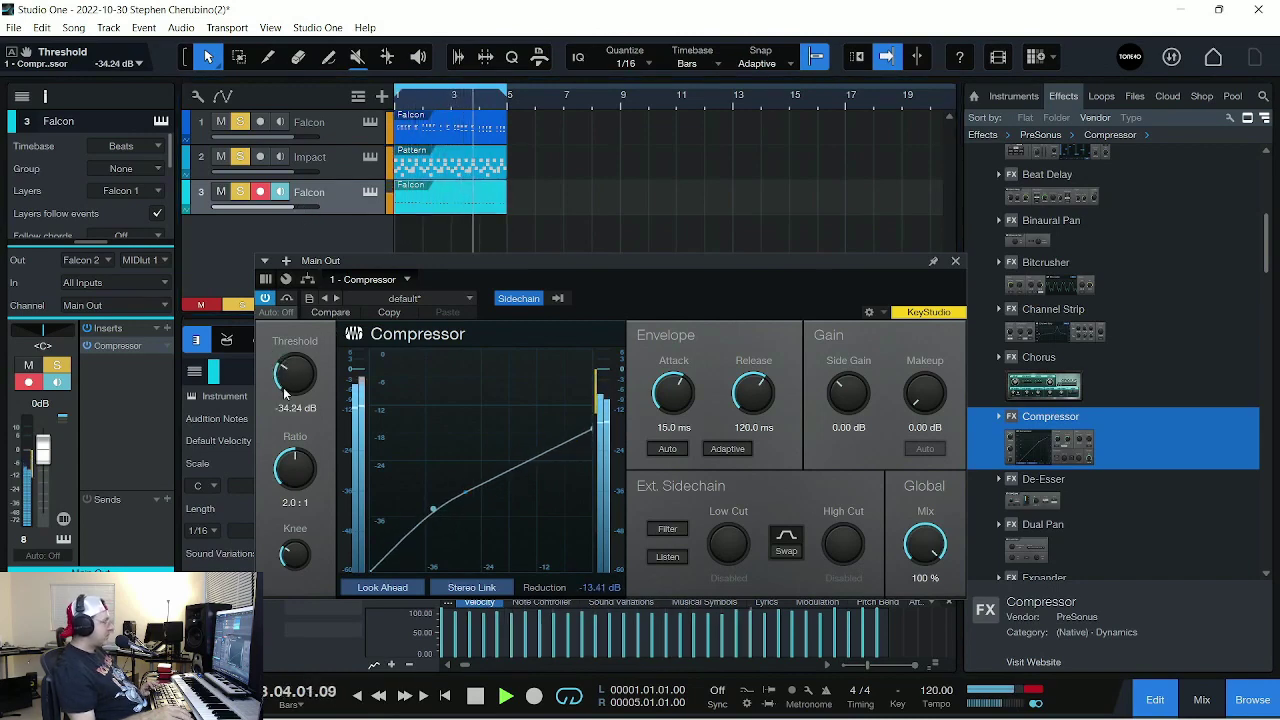
left_click_drag(753, 392, 765, 408)
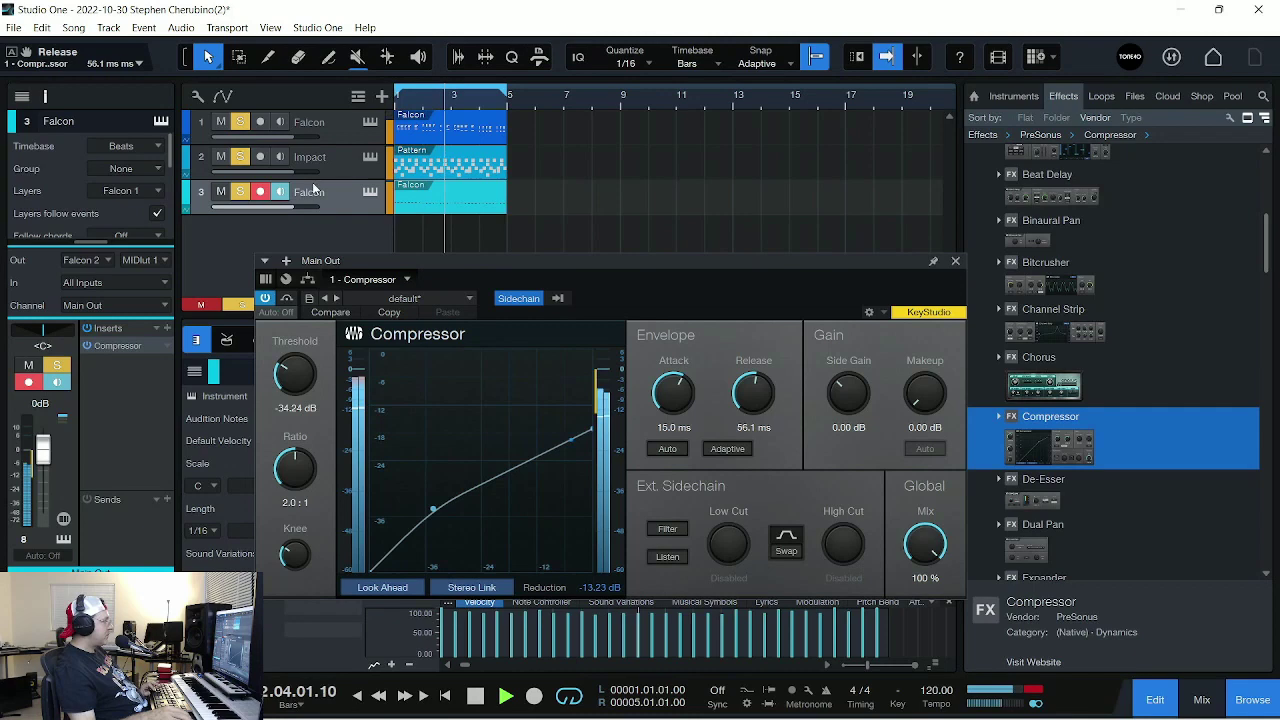
Step: Compare the track dry and compressed during playback, then lower the threshold to -37.12 dB
key("space")
left_click(265, 298)
key("space")
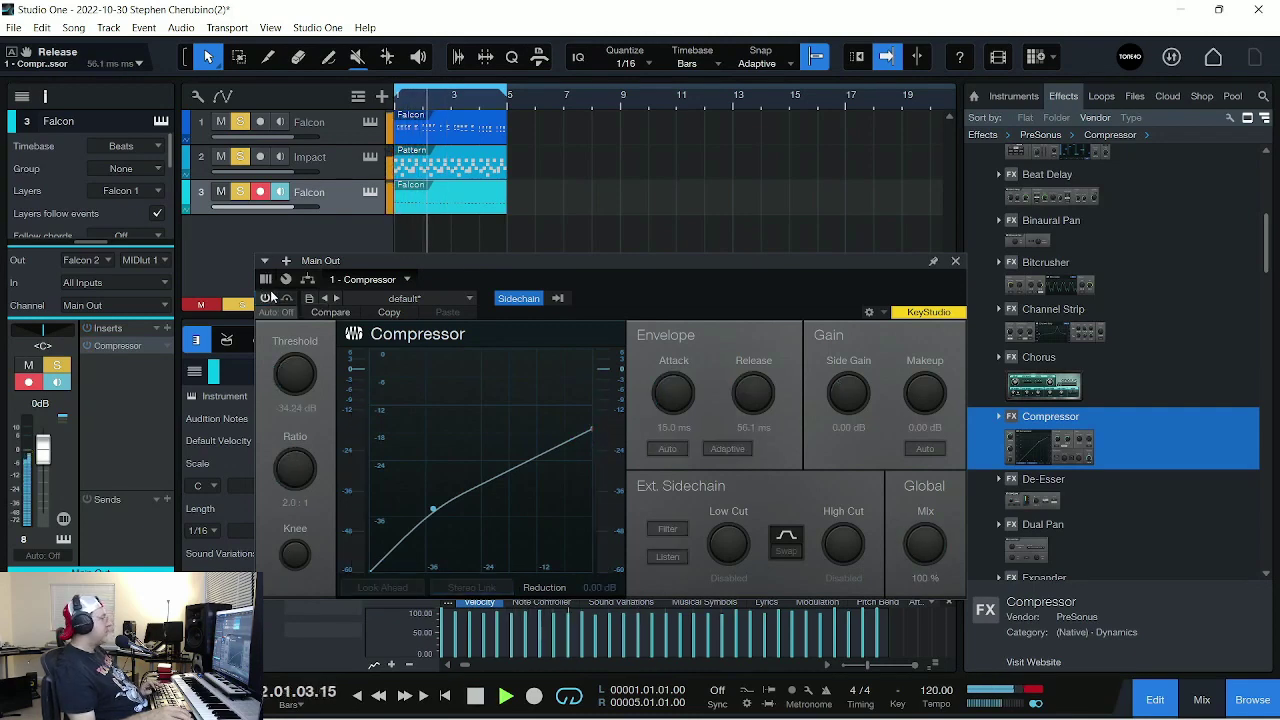
key("space")
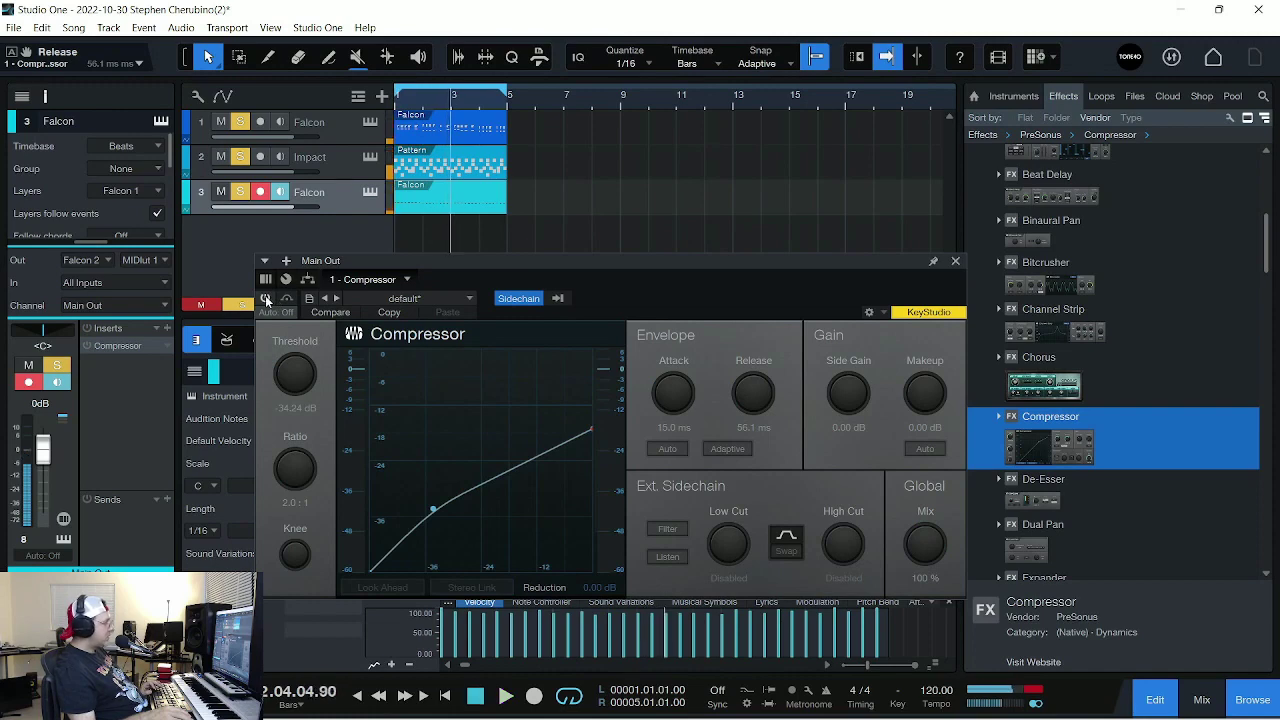
left_click(266, 299)
key("space")
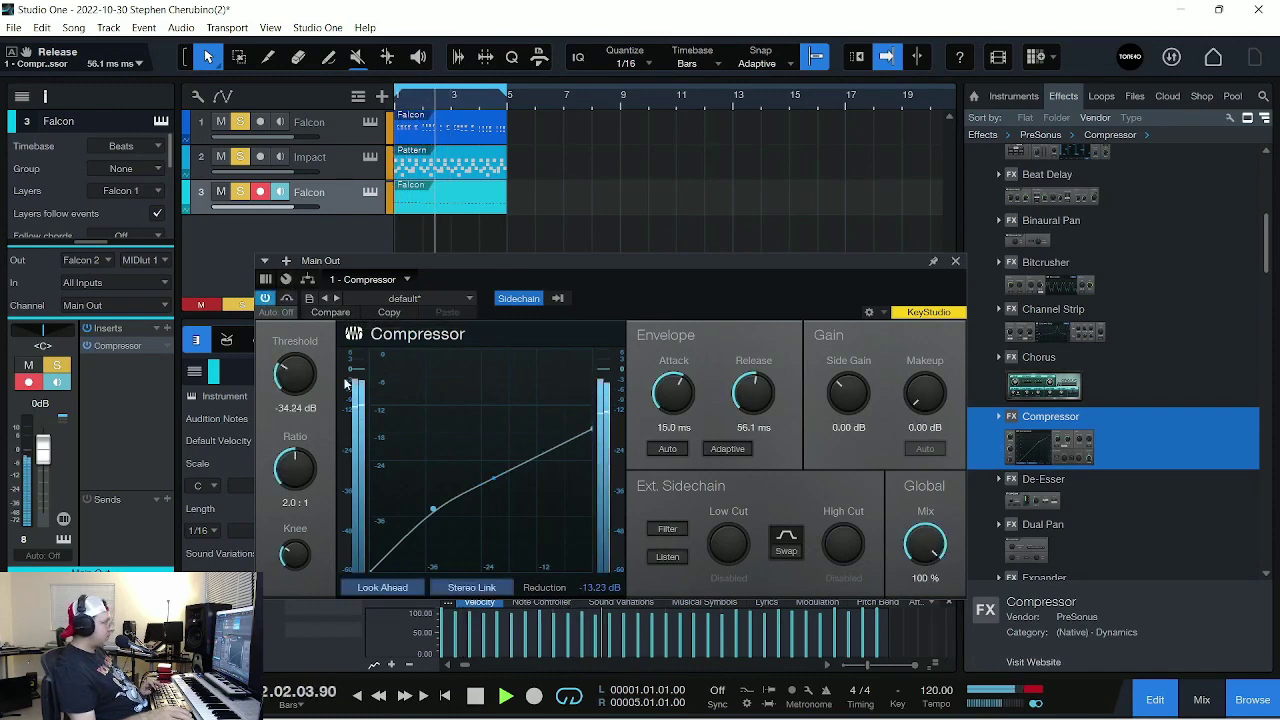
left_click_drag(285, 374, 285, 384)
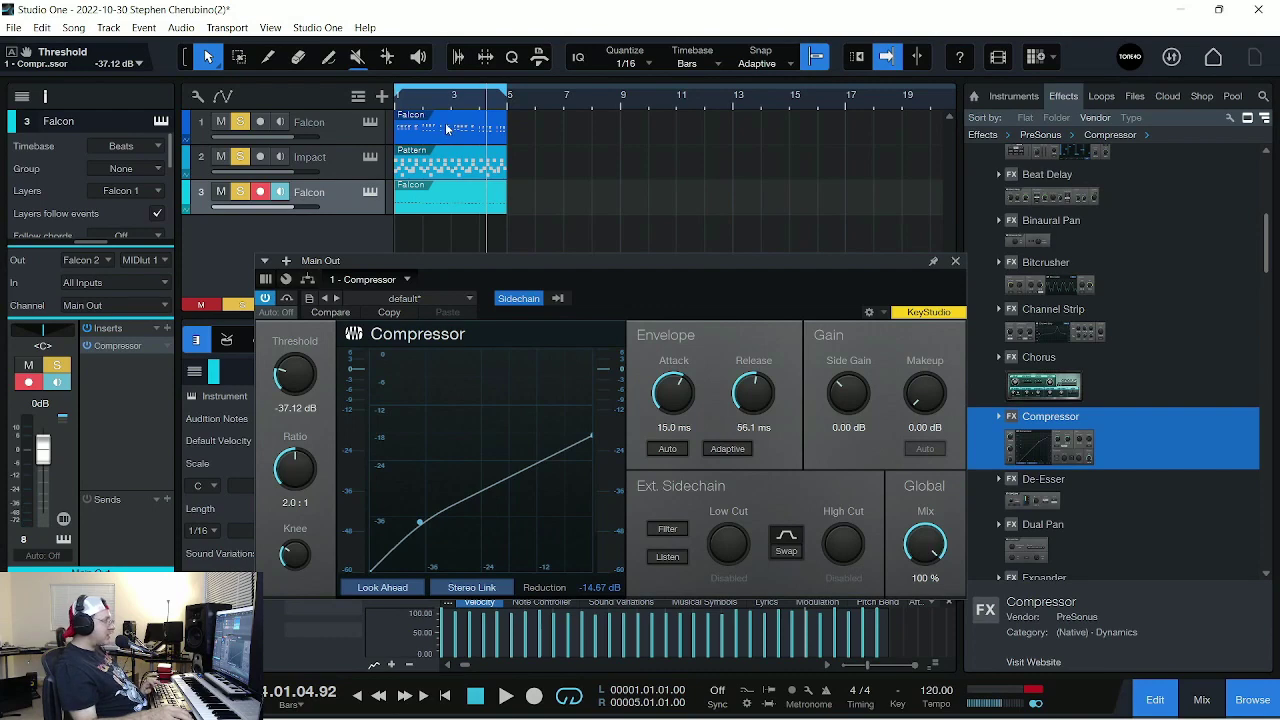
Step: Unsolo track 3 and add a Compressor to the first Falcon track with an Impact sidechain source
left_click(241, 192)
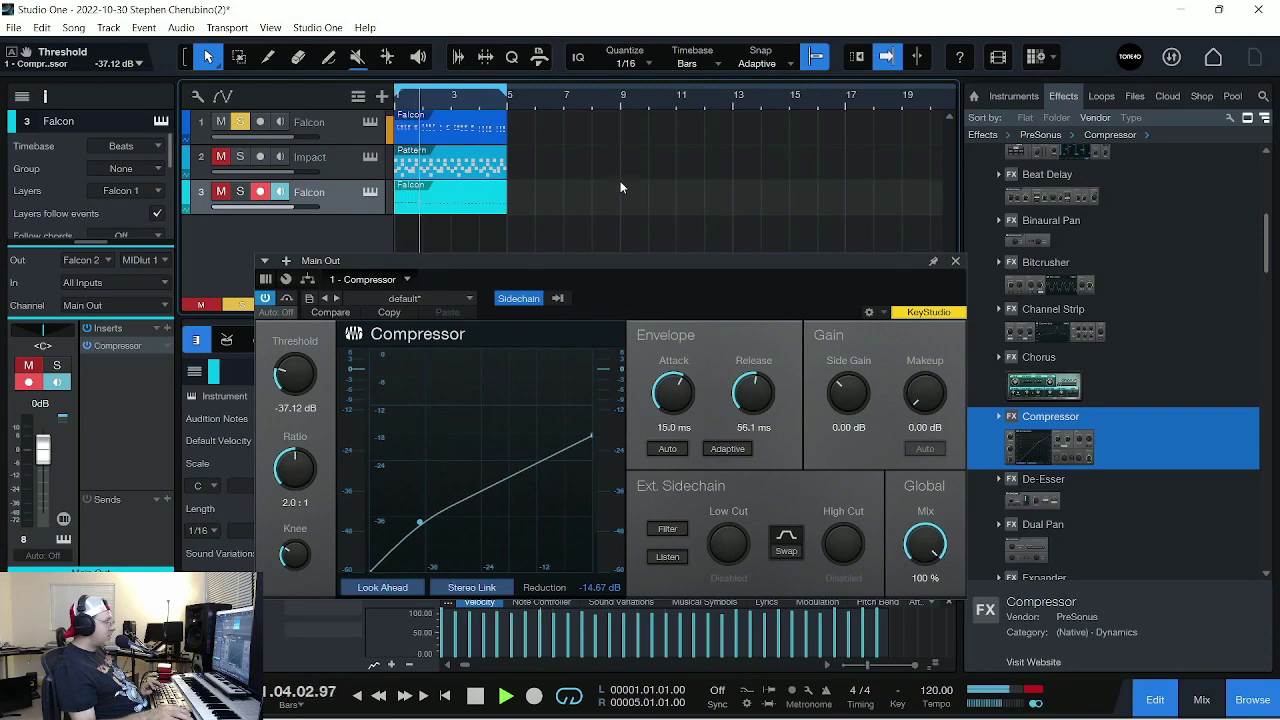
key("space")
left_click_drag(1063, 453, 356, 126)
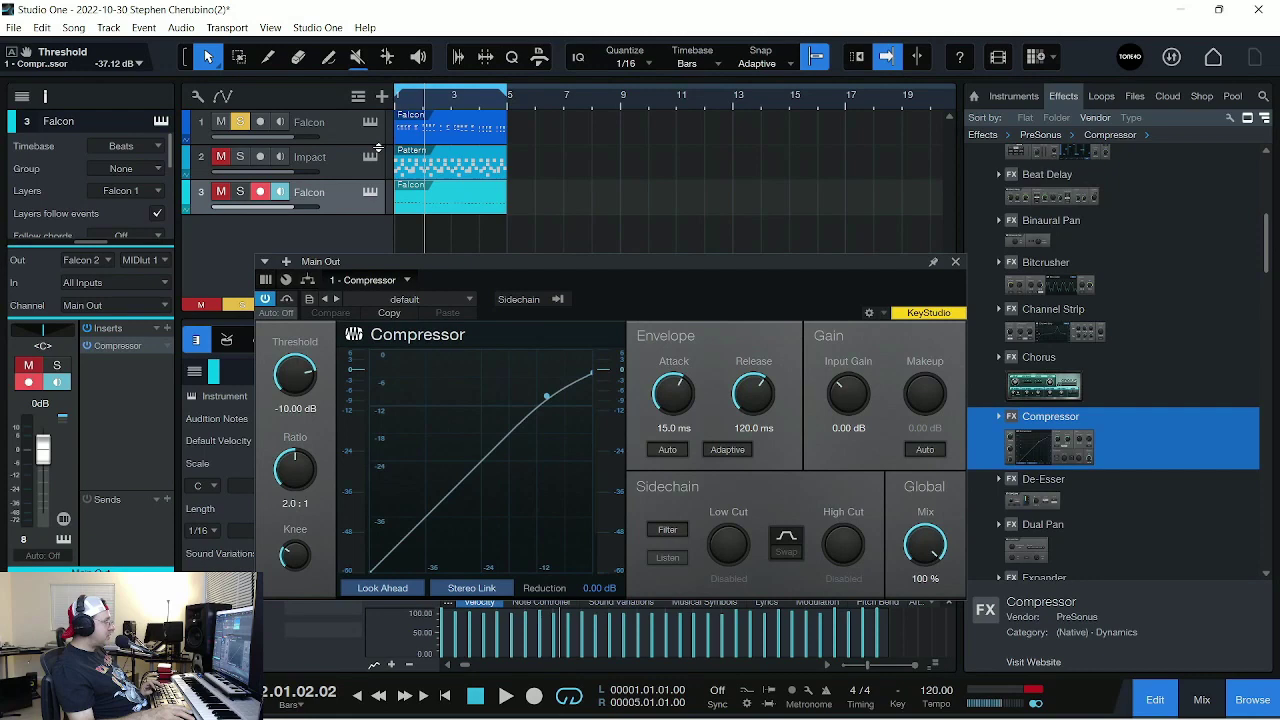
left_click(560, 299)
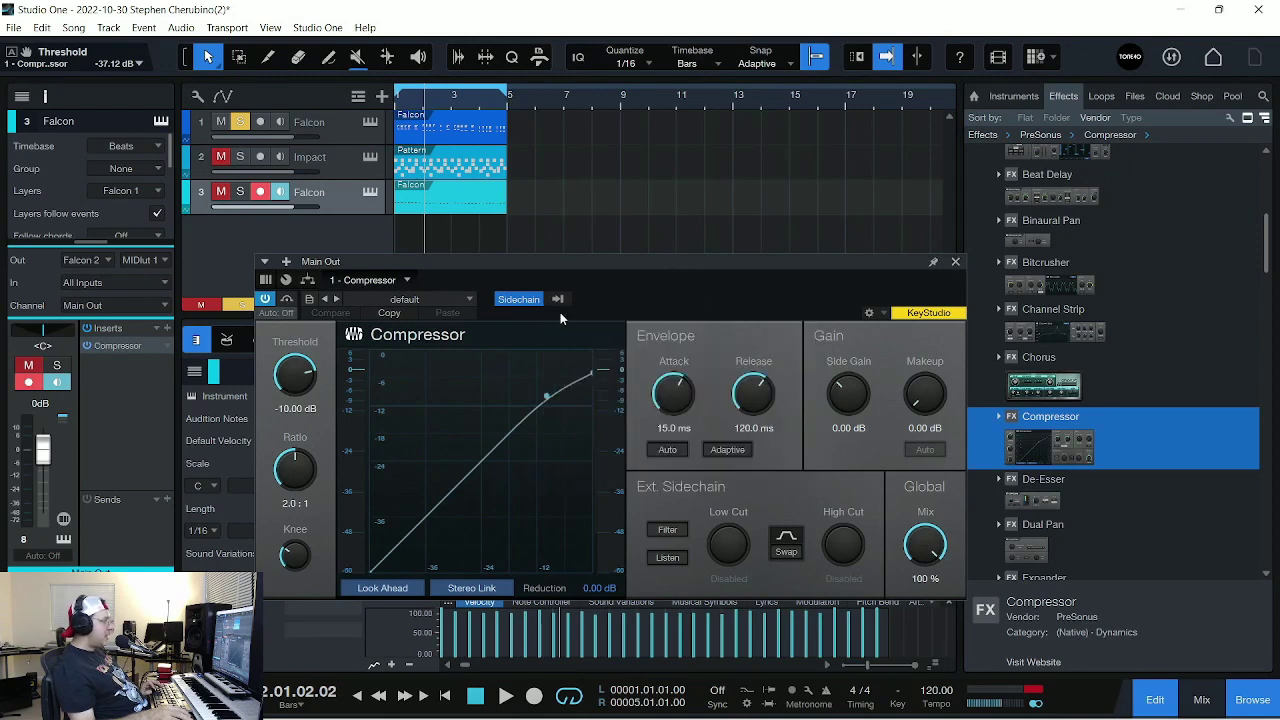
Step: Audition with the Impact drums and third Falcon track soloed, settling the threshold at -22.48 dB
key("space")
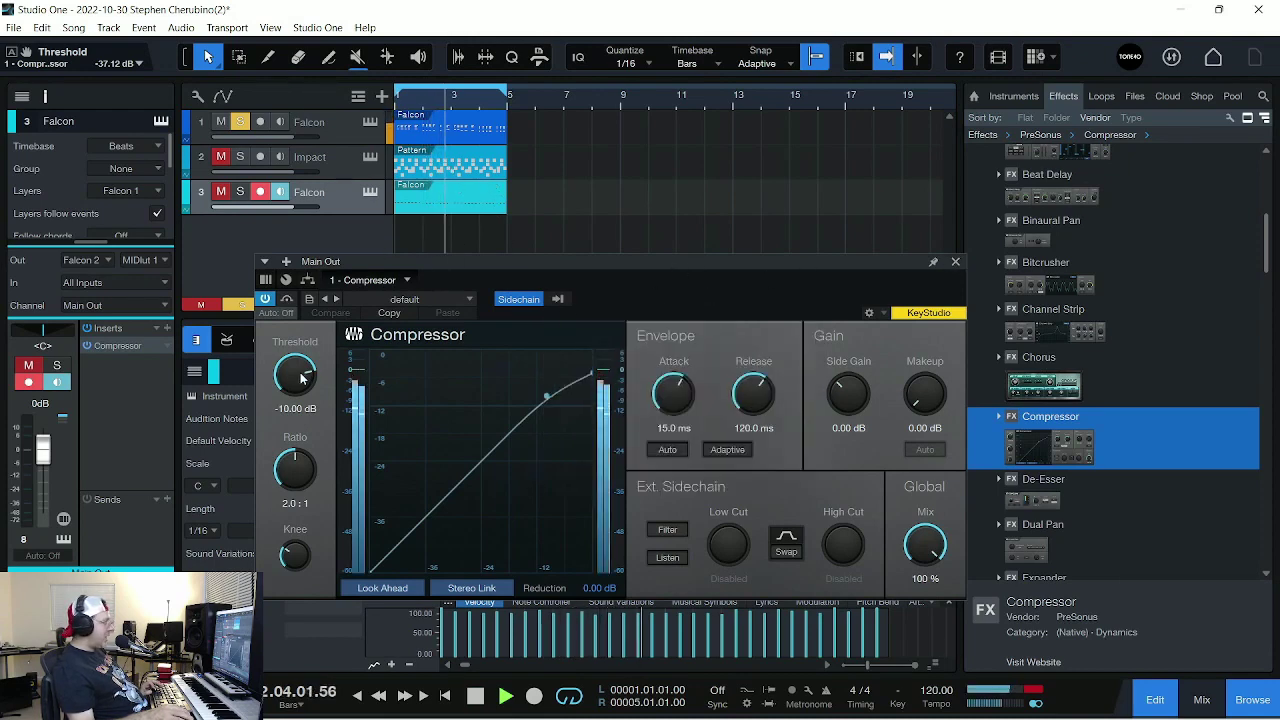
left_click_drag(296, 374, 296, 445)
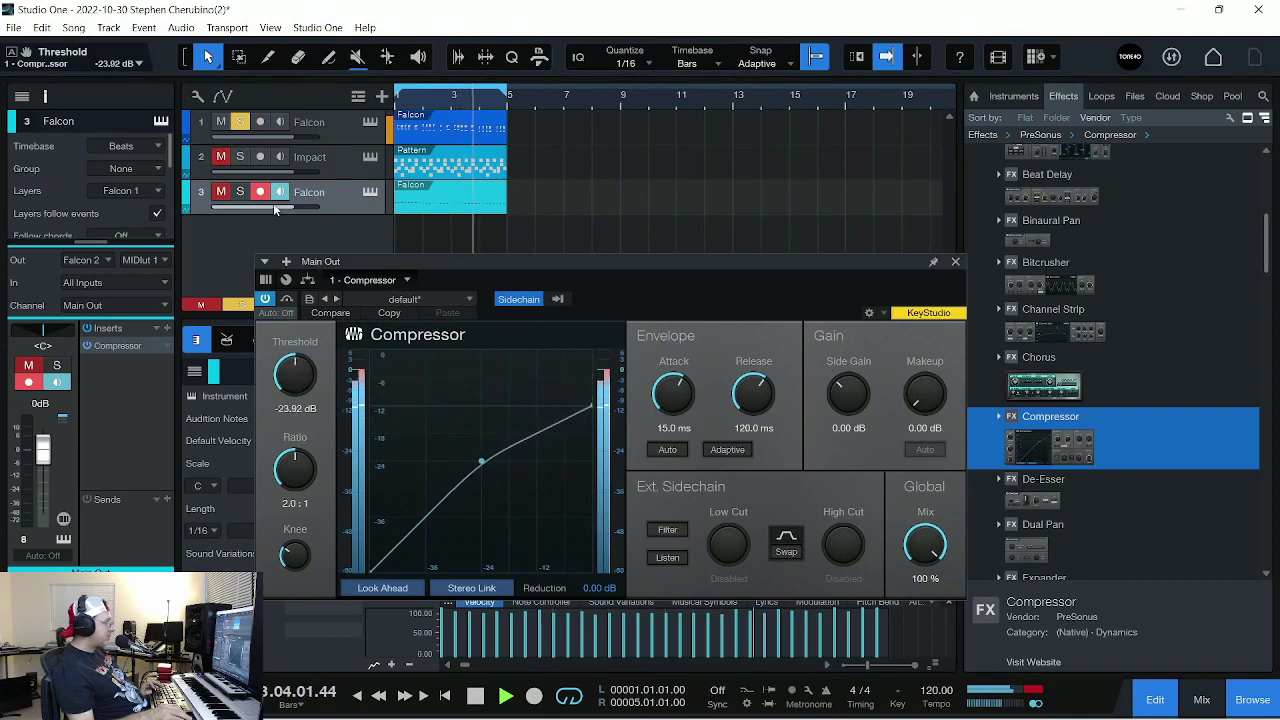
left_click(240, 160)
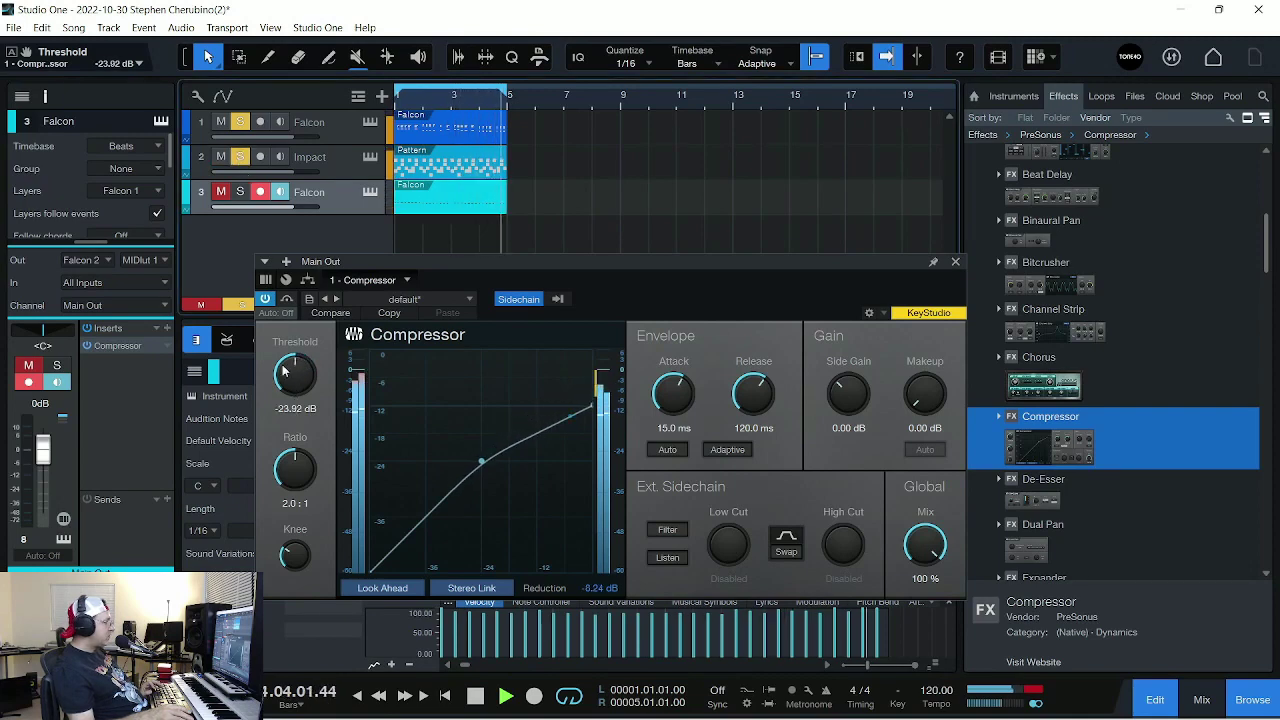
mouse_move(294, 368)
left_mouse_down()
mouse_move(293, 403)
mouse_move(280, 372)
mouse_move(295, 376)
left_mouse_up()
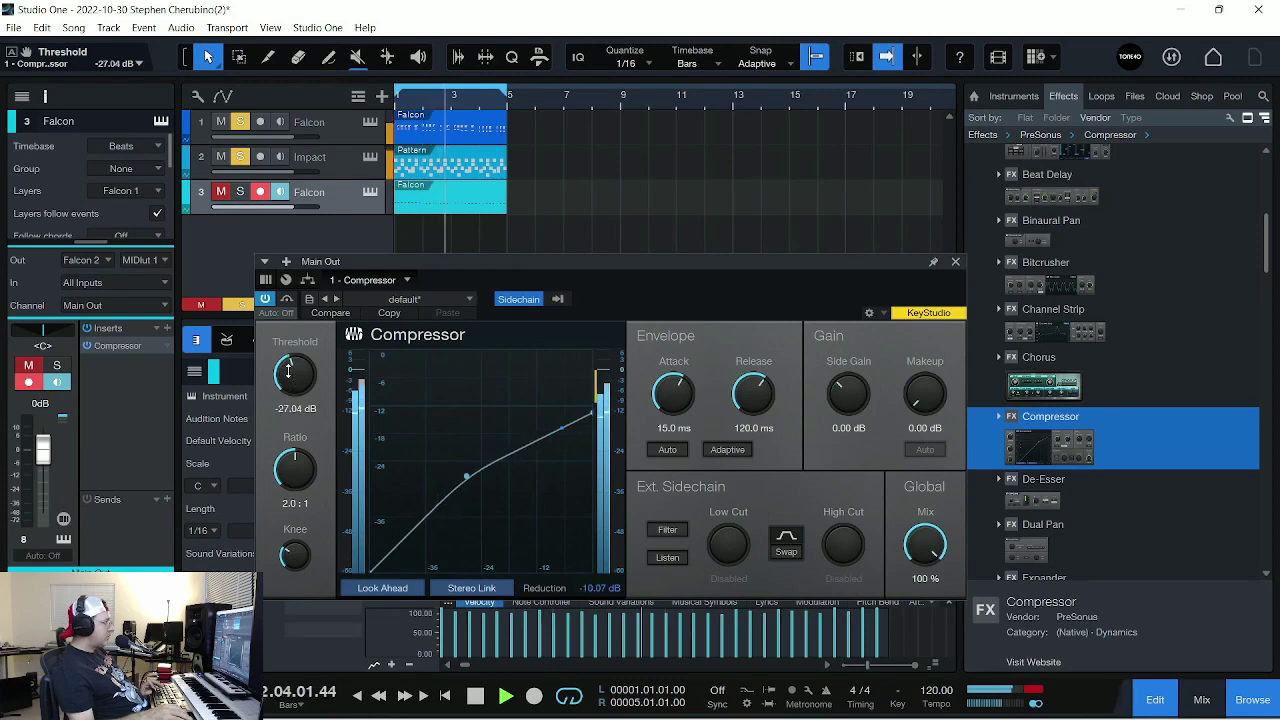
left_click(240, 192)
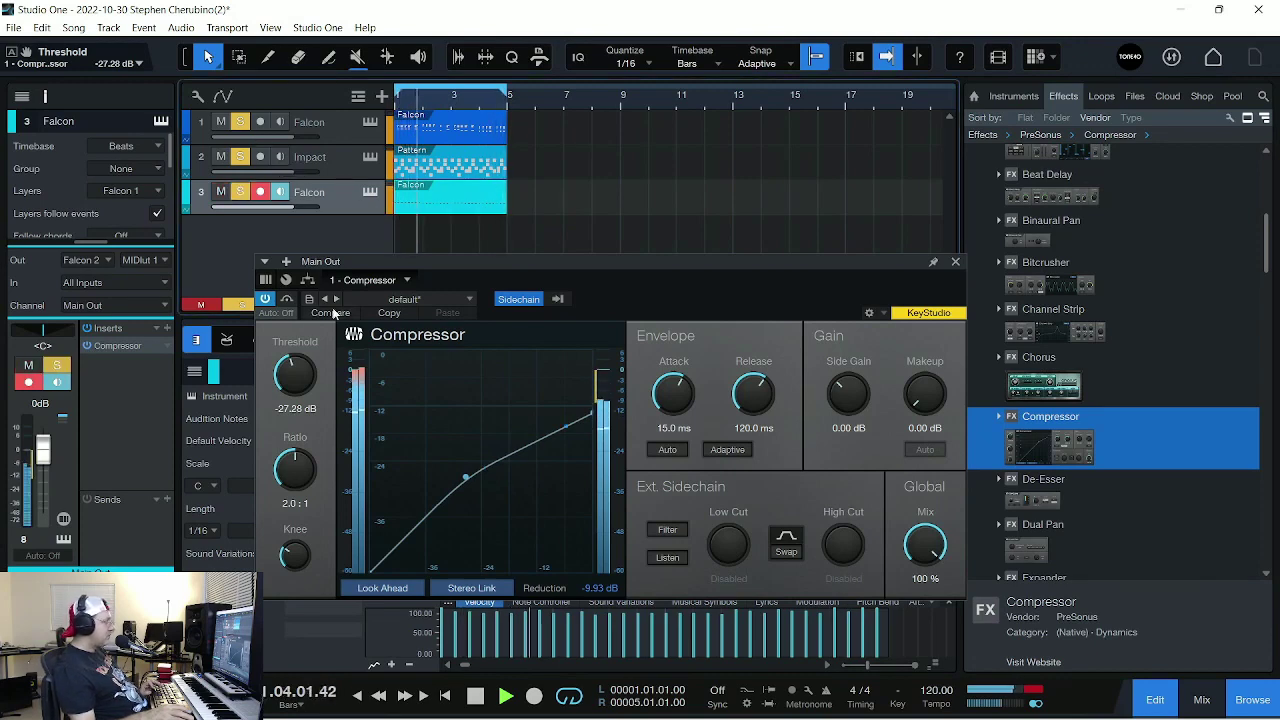
key("Up")
key("Up")
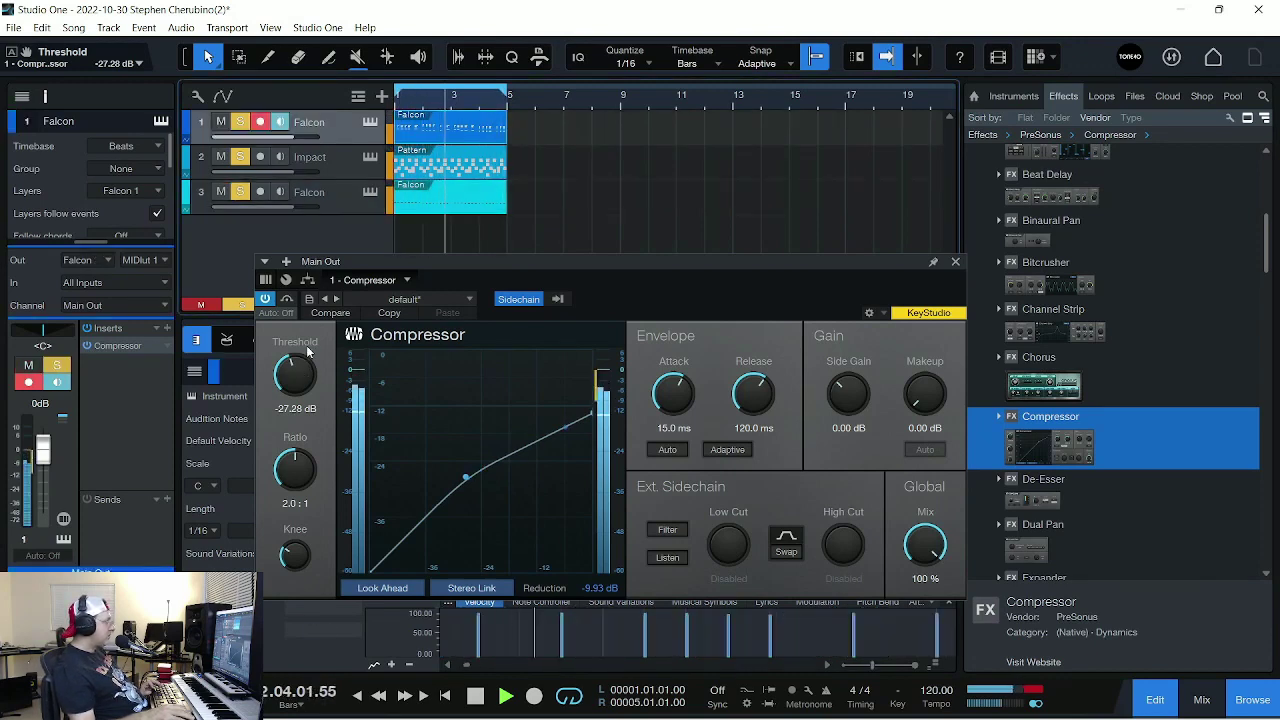
left_click_drag(301, 373, 297, 340)
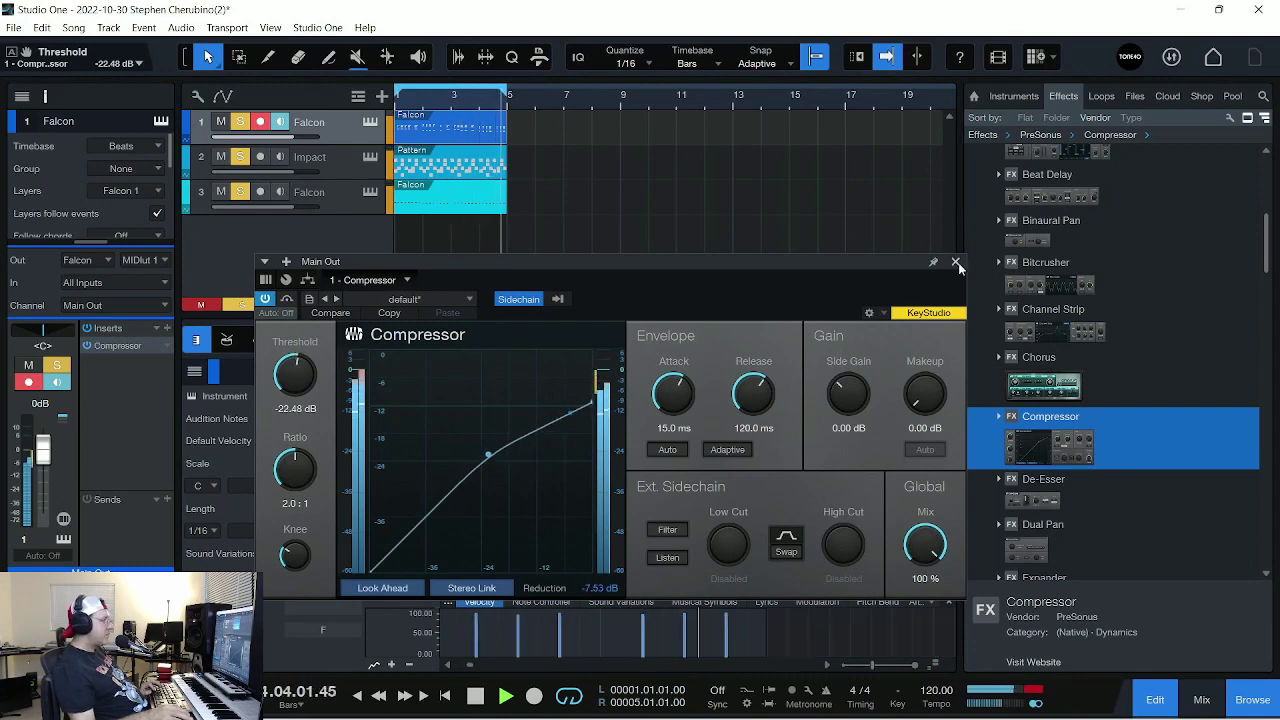
key("space")
left_click(956, 263)
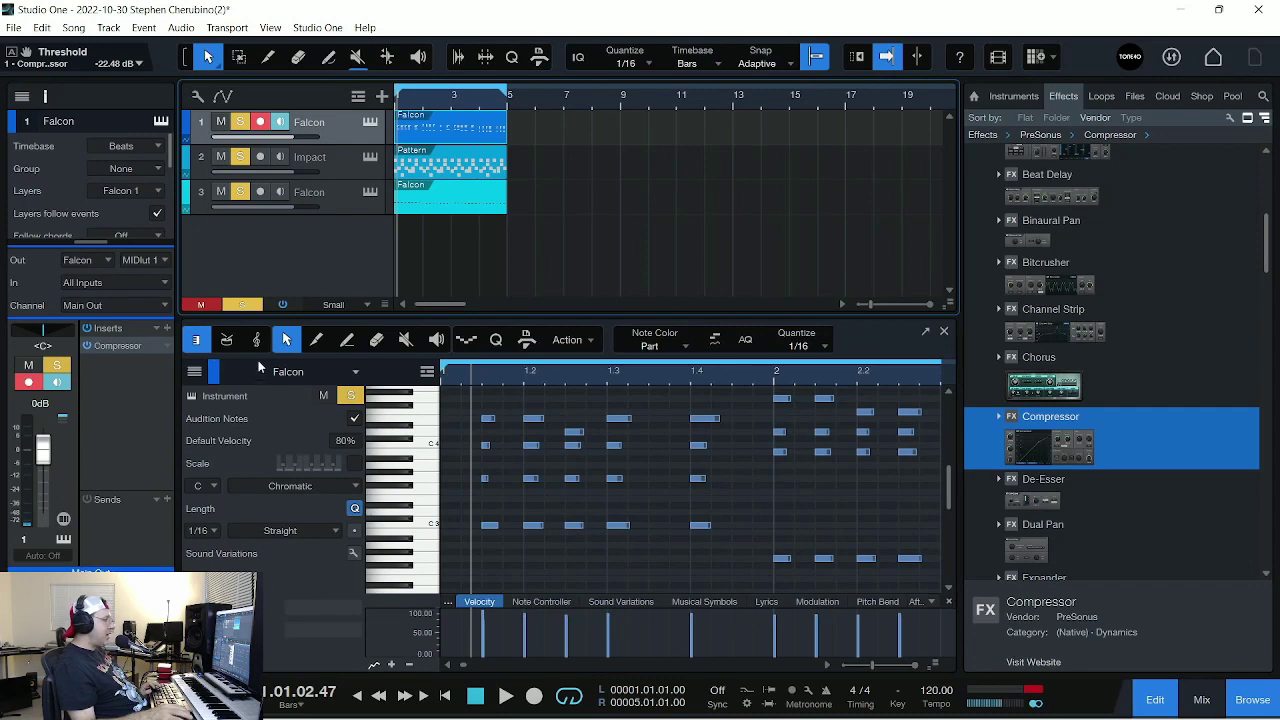
key("space")
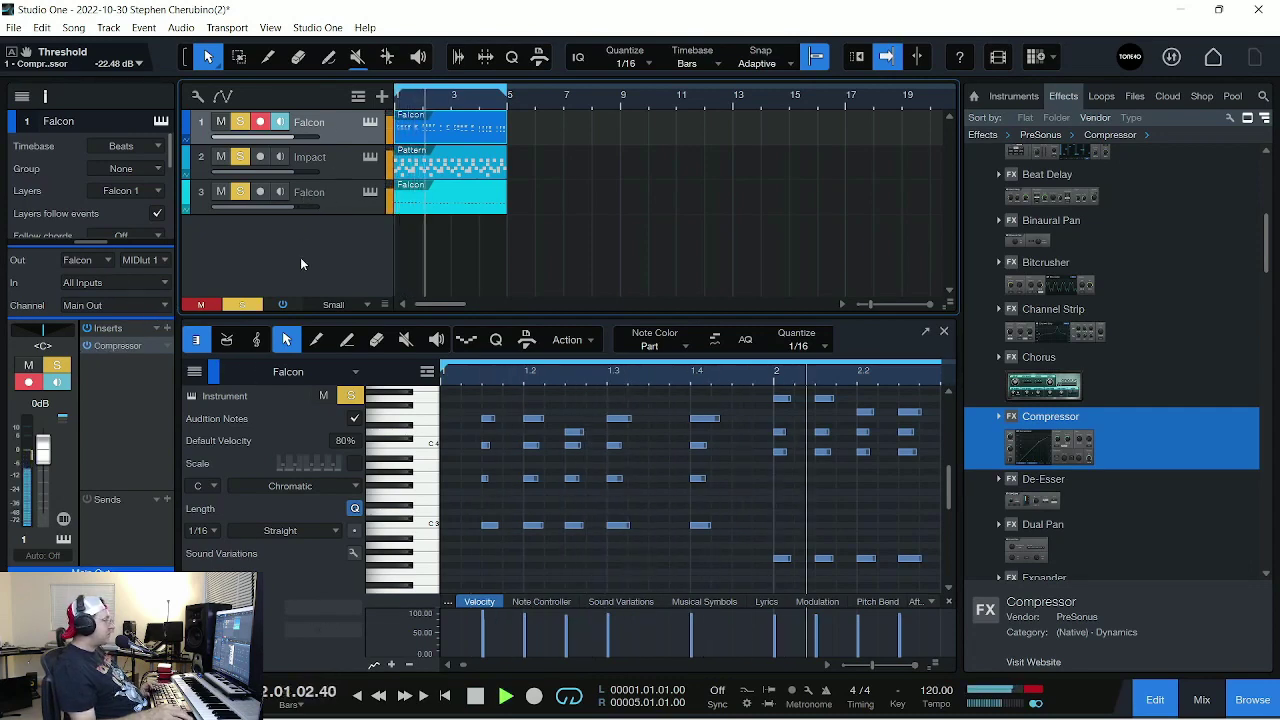
Step: Set the first Falcon track's compressor to -48 dB threshold, 1.74 ms attack and 11.4 ms release
left_click(117, 346)
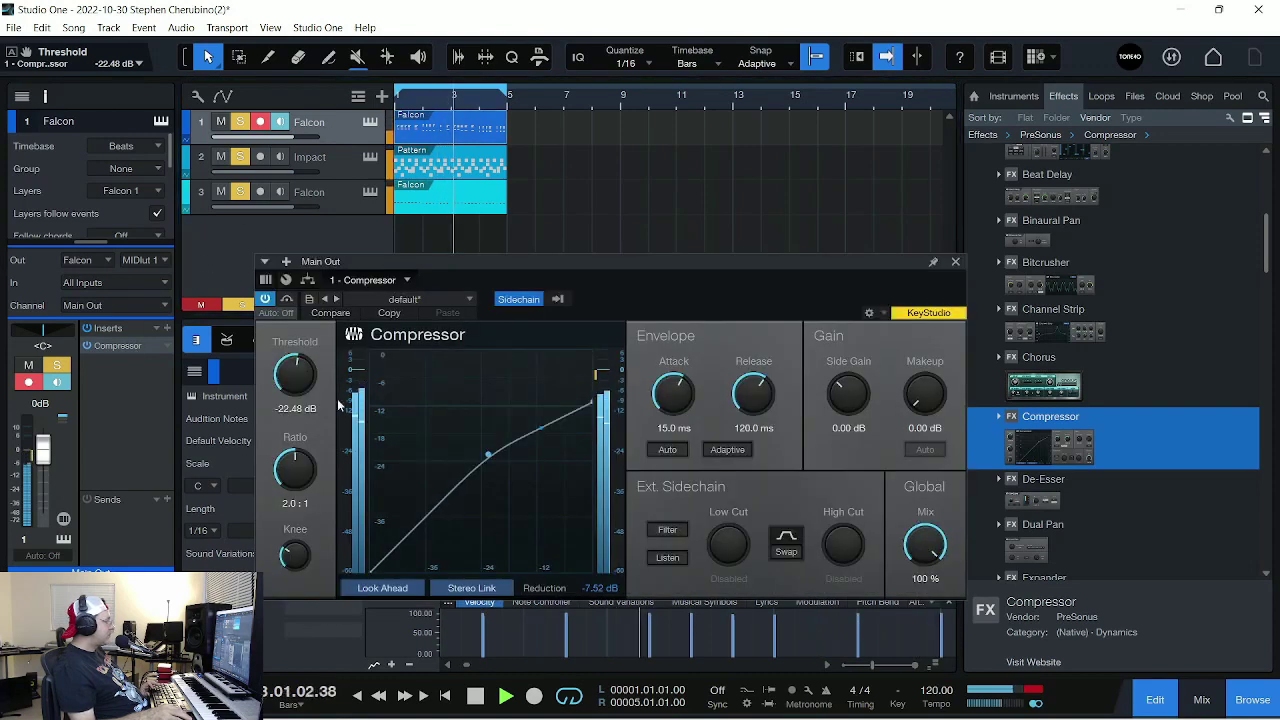
mouse_move(295, 375)
left_mouse_down()
mouse_move(295, 345)
mouse_move(295, 400)
left_mouse_up()
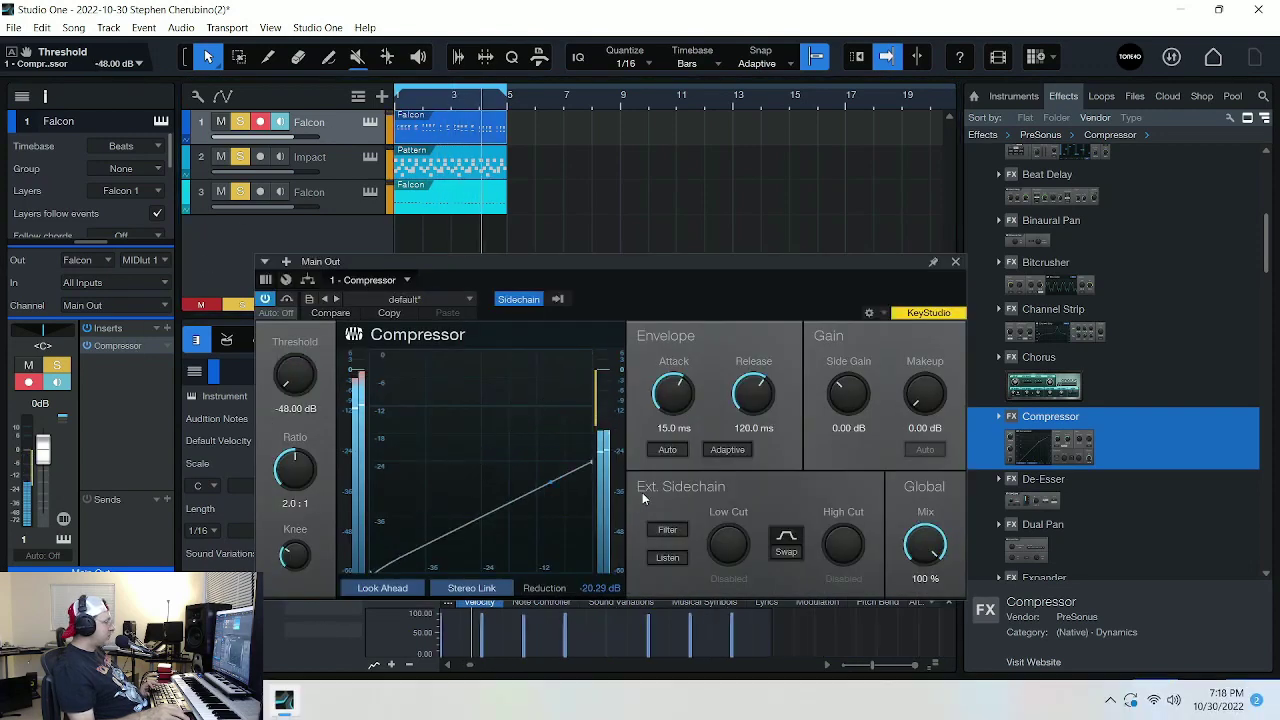
left_click_drag(753, 393, 748, 499)
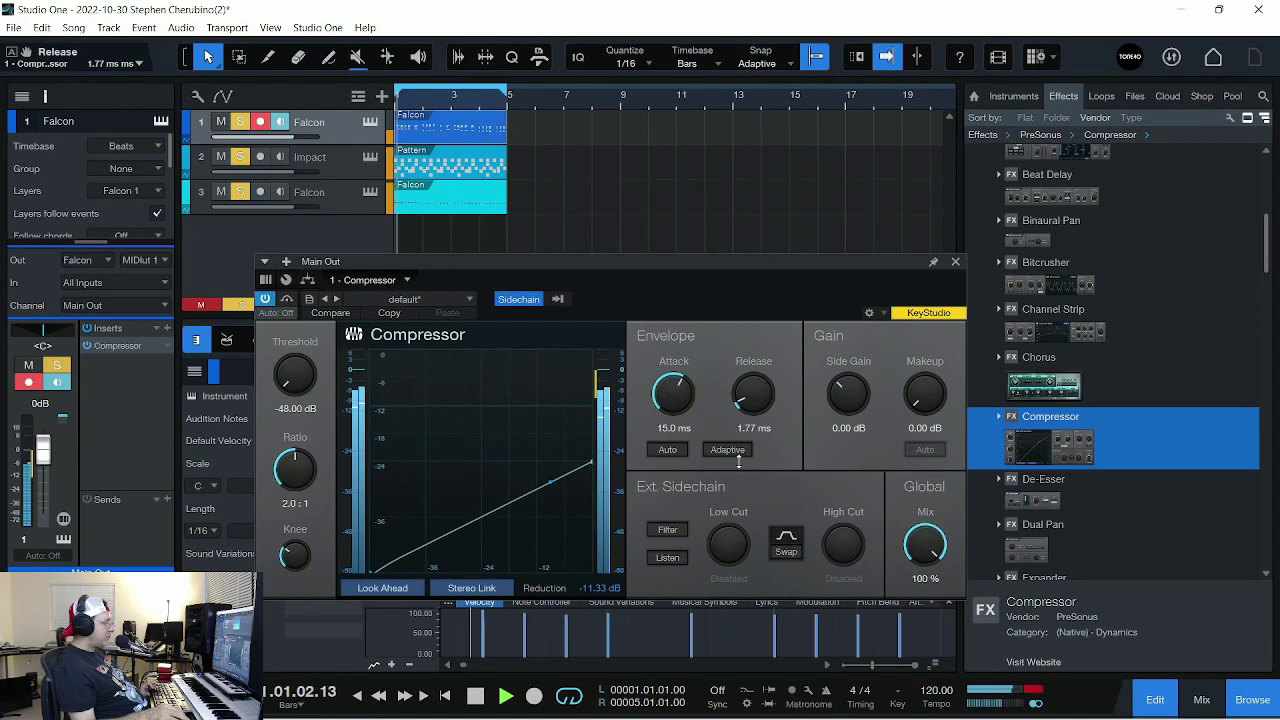
left_click_drag(738, 460, 674, 445)
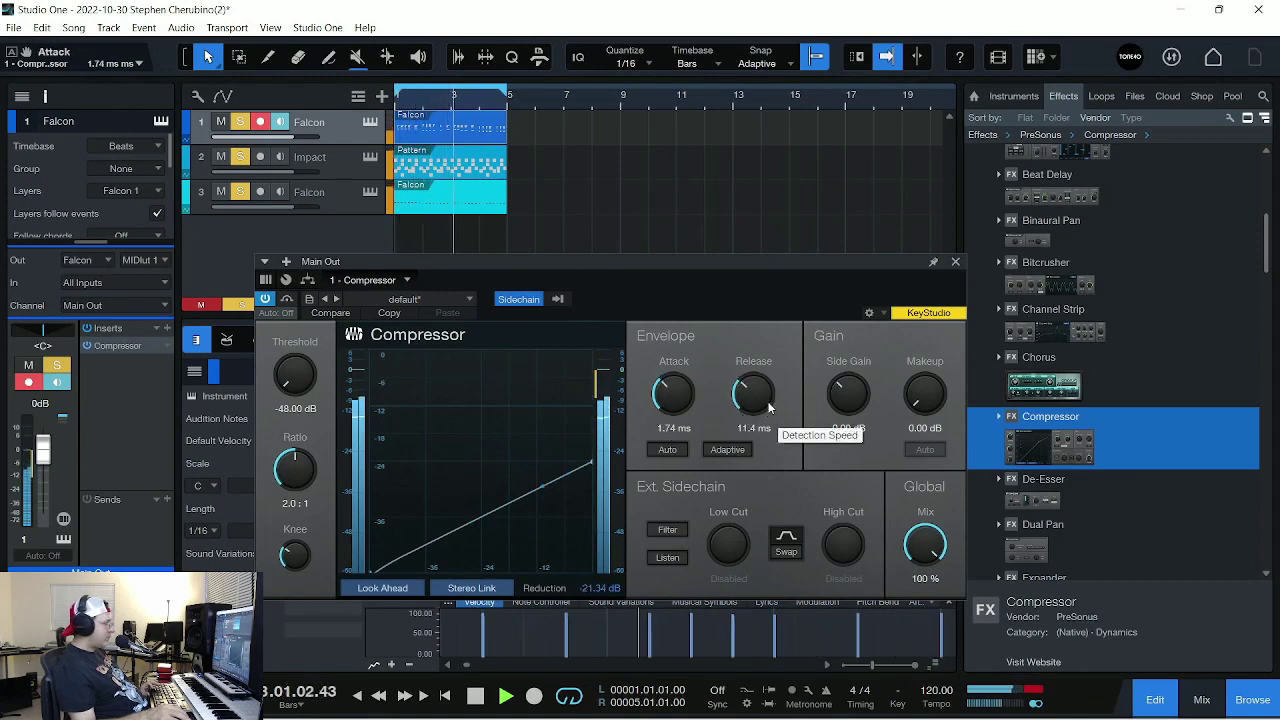
Step: Reopen track 3's compressor and set -46.48 dB threshold, 0.57 ms attack and 4.23 ms release
left_click(286, 194)
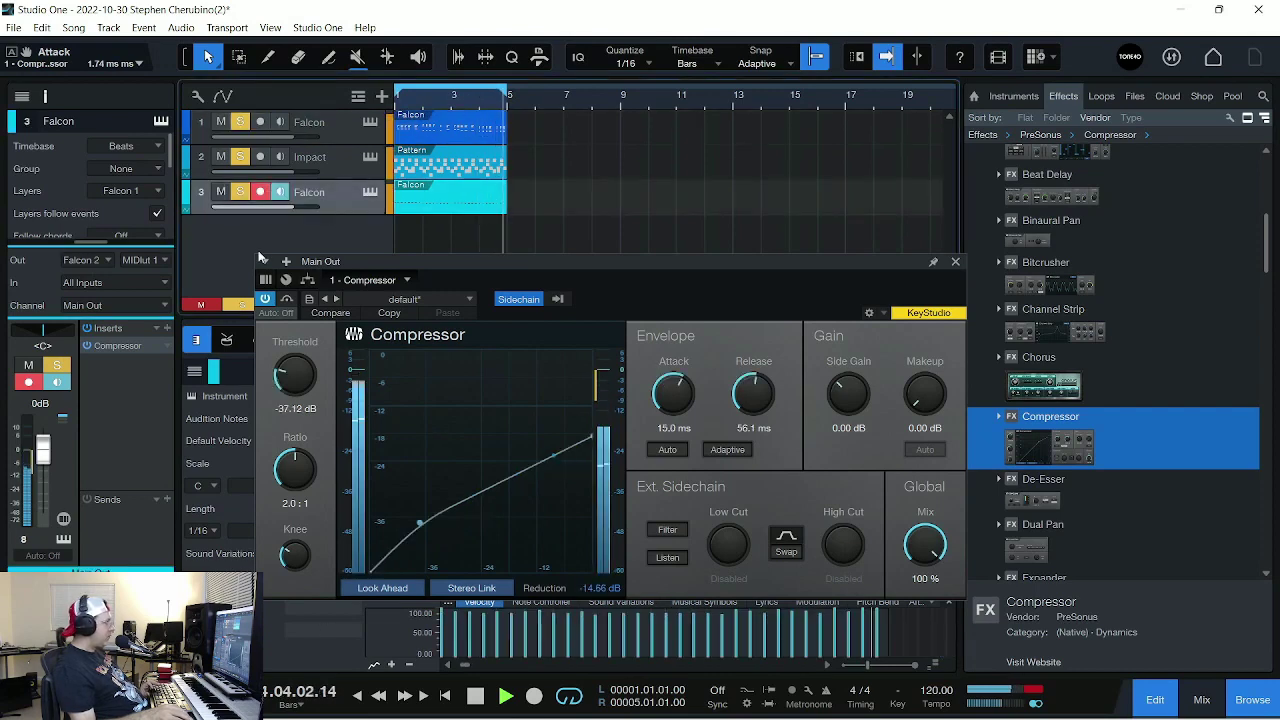
left_click(122, 347)
left_click(130, 344)
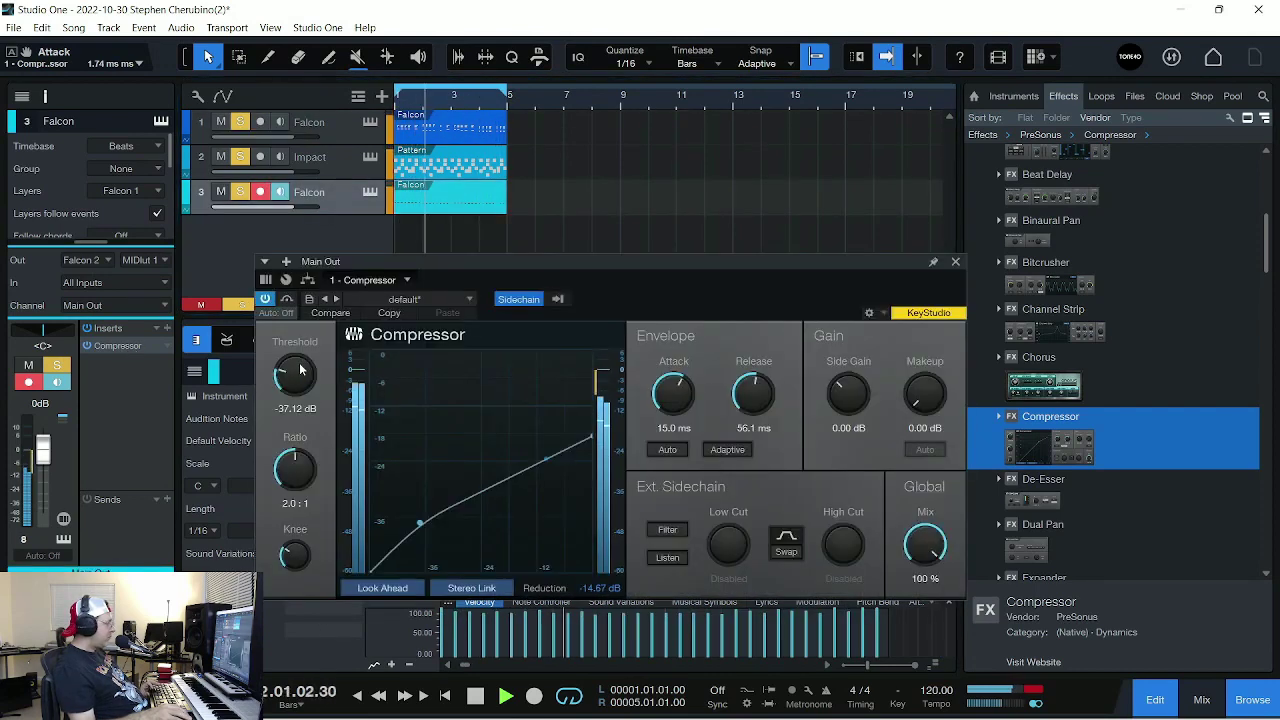
left_click_drag(300, 370, 300, 410)
left_click_drag(673, 393, 673, 420)
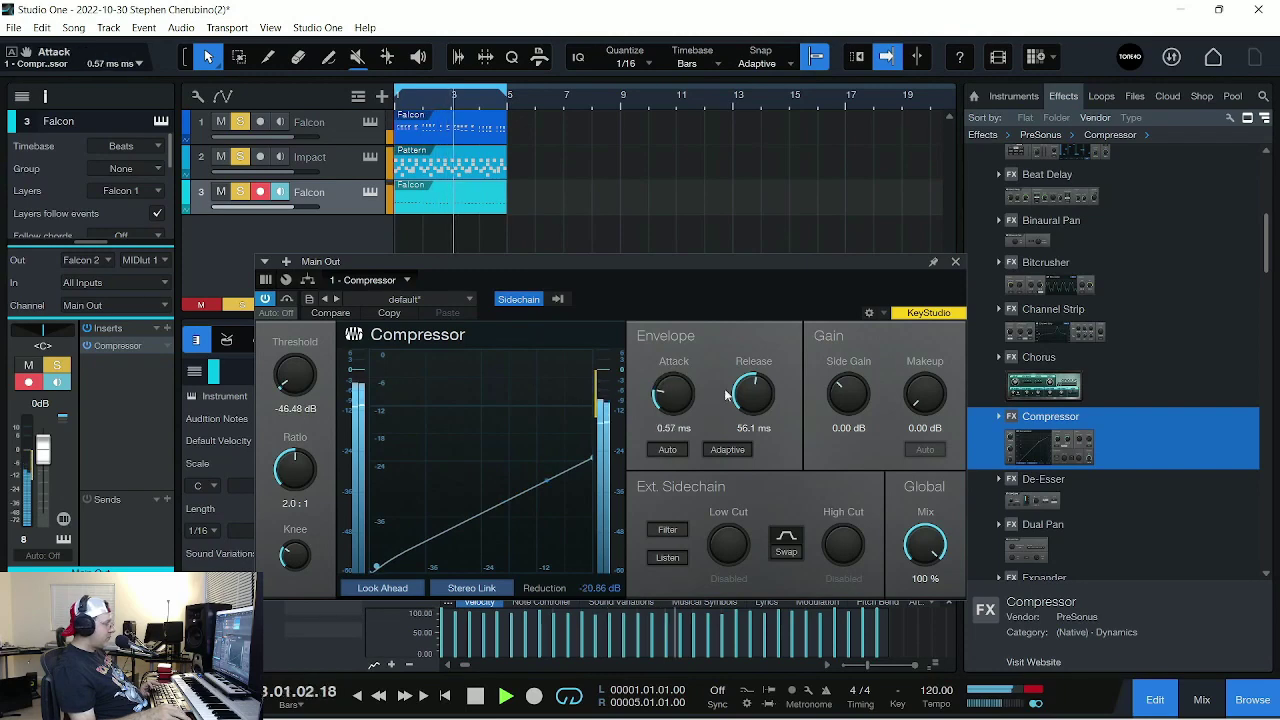
left_click_drag(753, 395, 757, 420)
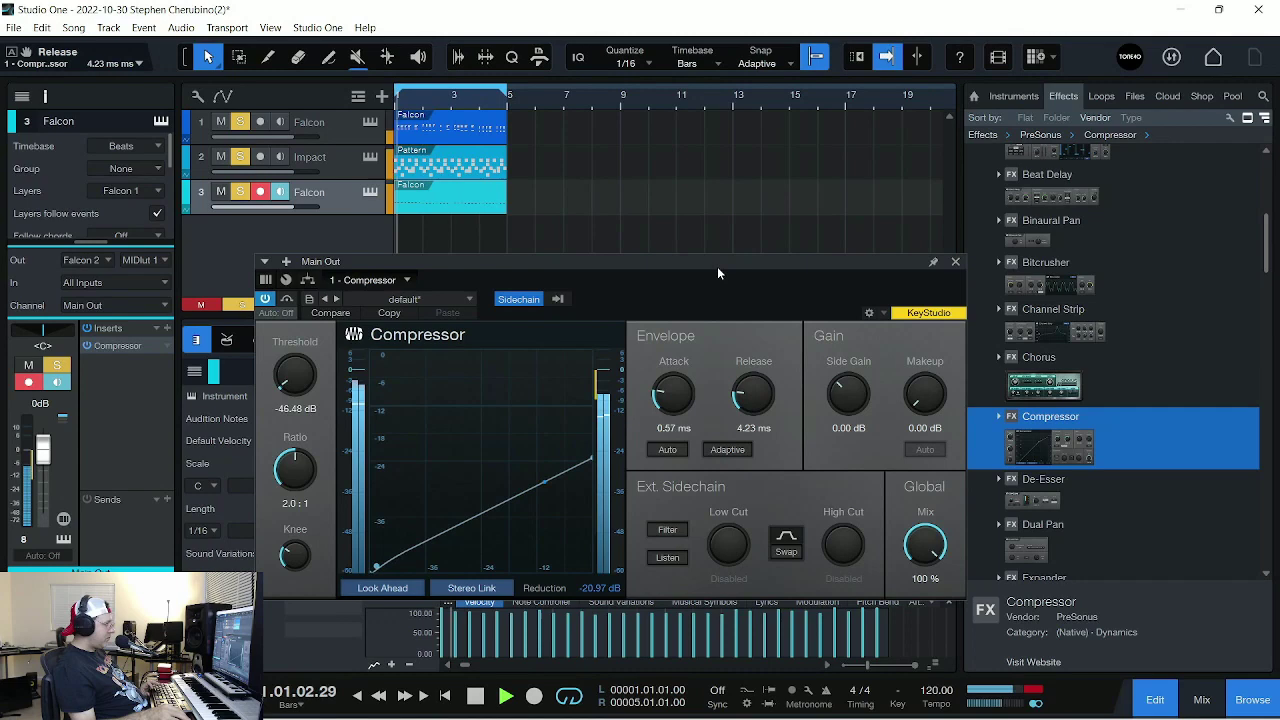